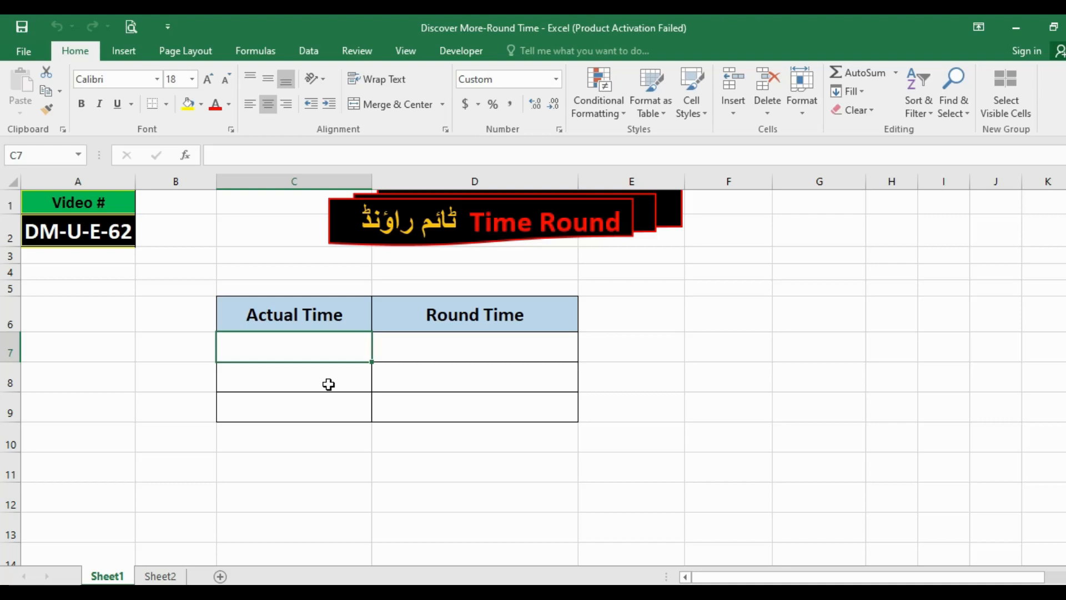
# Enter 7:14 as the first actual time in cell C7
pyautogui.write('&')
pyautogui.press('BackSpace')
pyautogui.write('7')
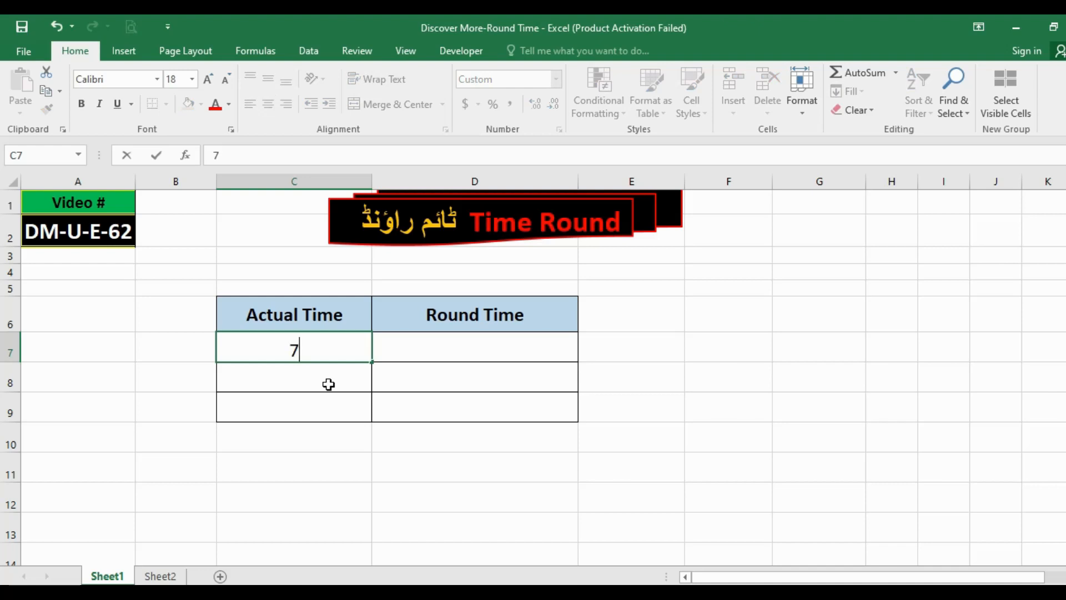
pyautogui.write(':14')
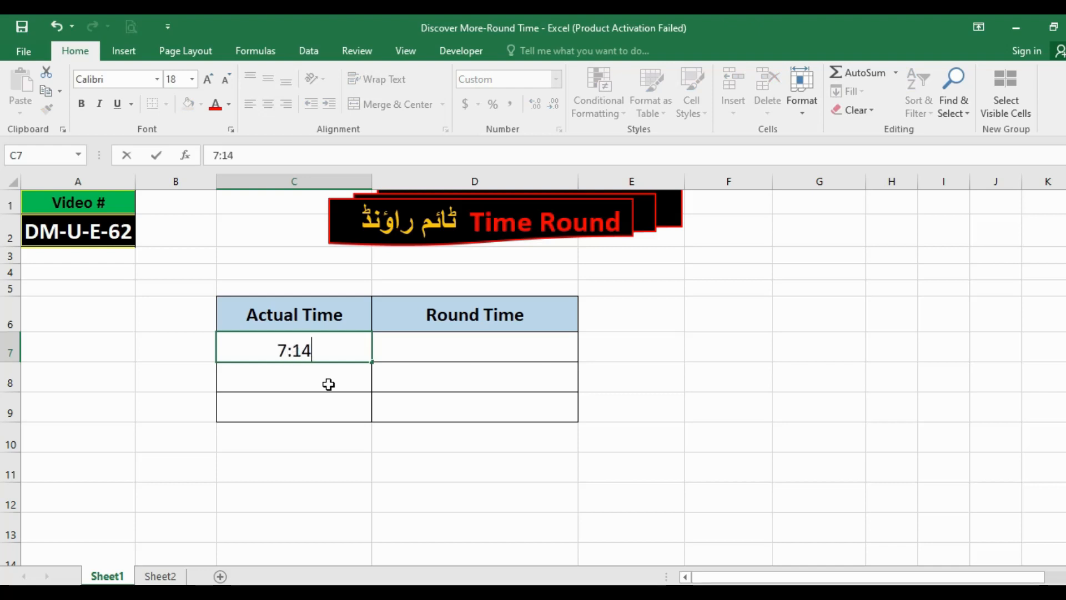
pyautogui.press('Return')
pyautogui.press('Up')
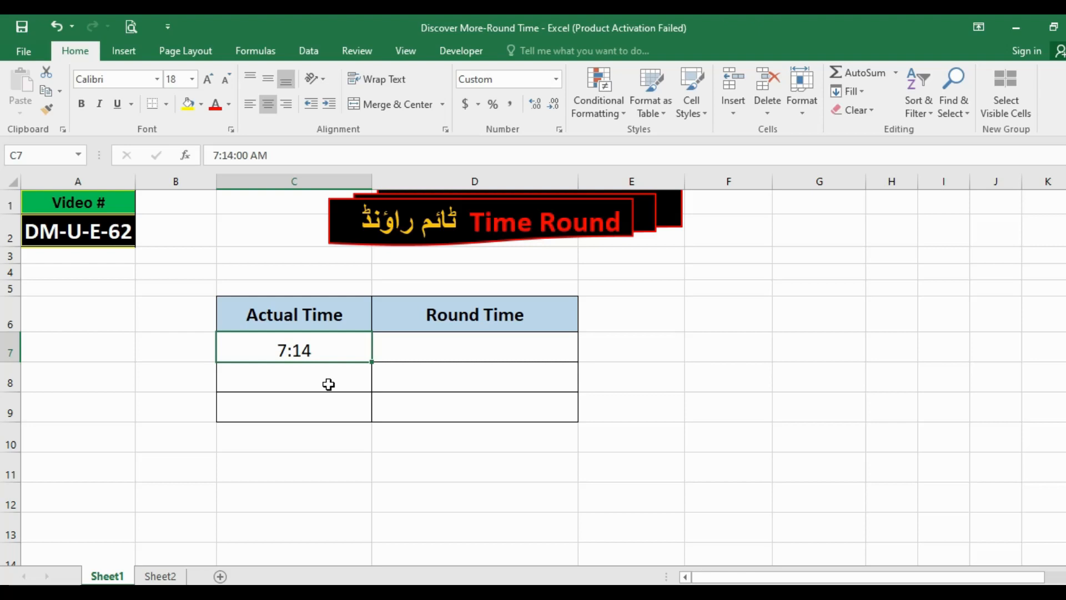
# Enter the formula =MROUND(C7,"0:30") in cell D7 to round the actual time to the nearest 30 minutes
pyautogui.press('Right')
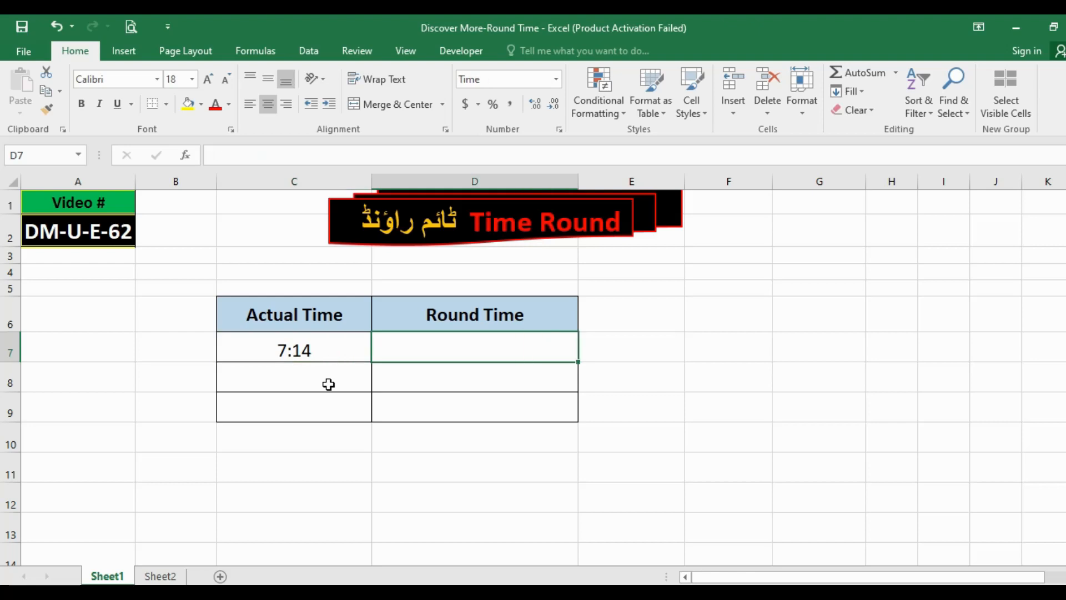
pyautogui.write('=m')
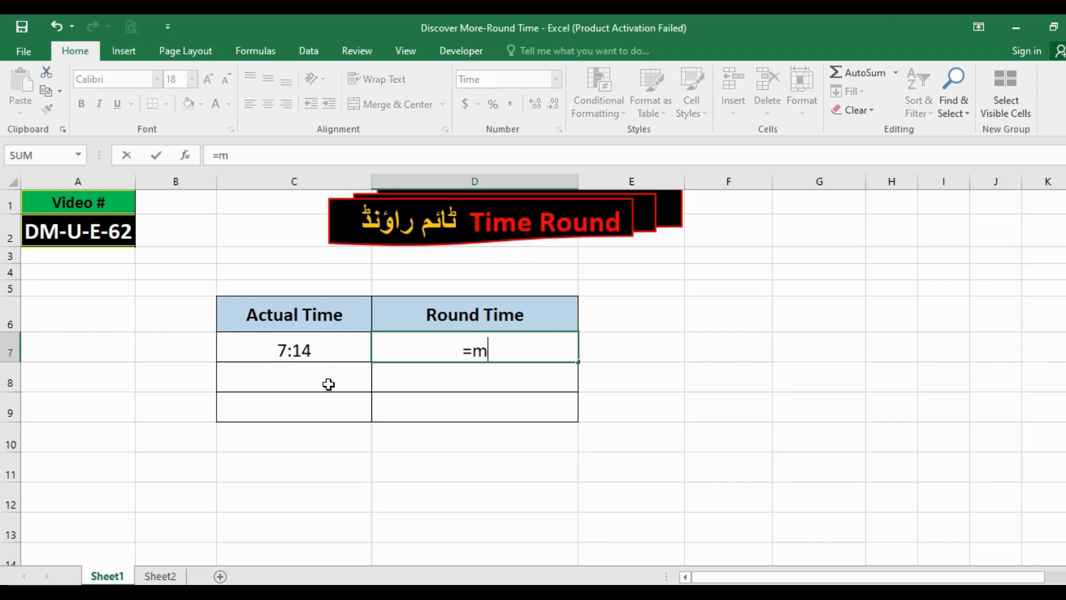
pyautogui.write('round(')
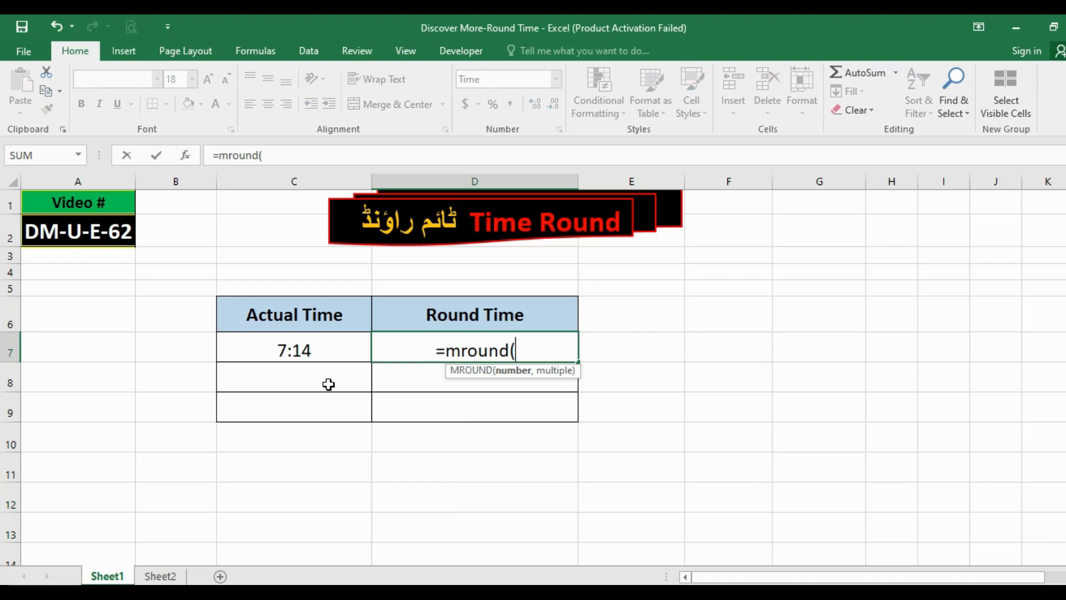
pyautogui.press('Left')
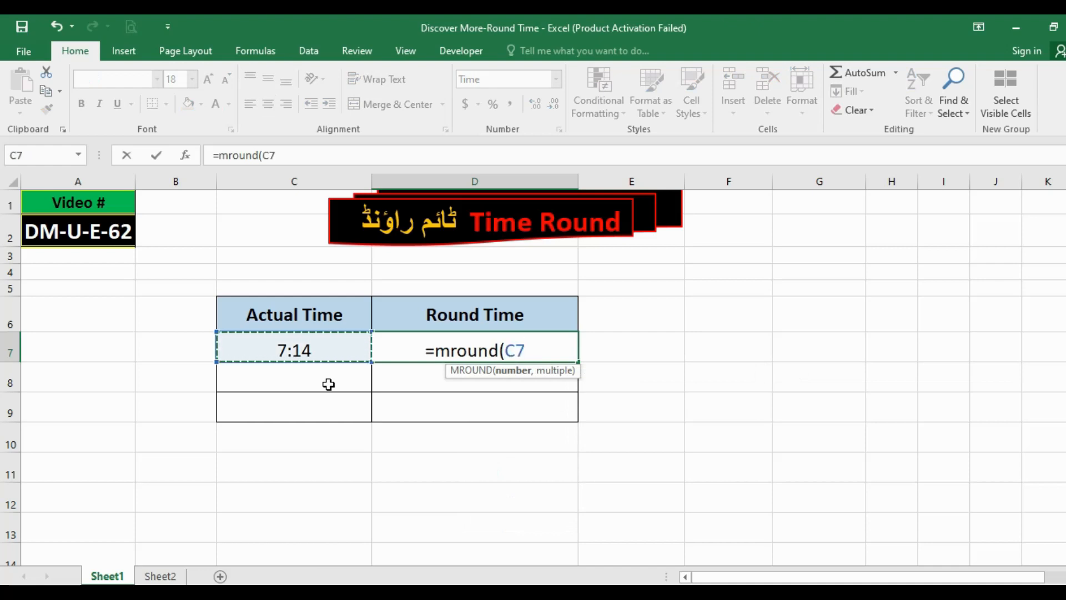
pyautogui.write(',')
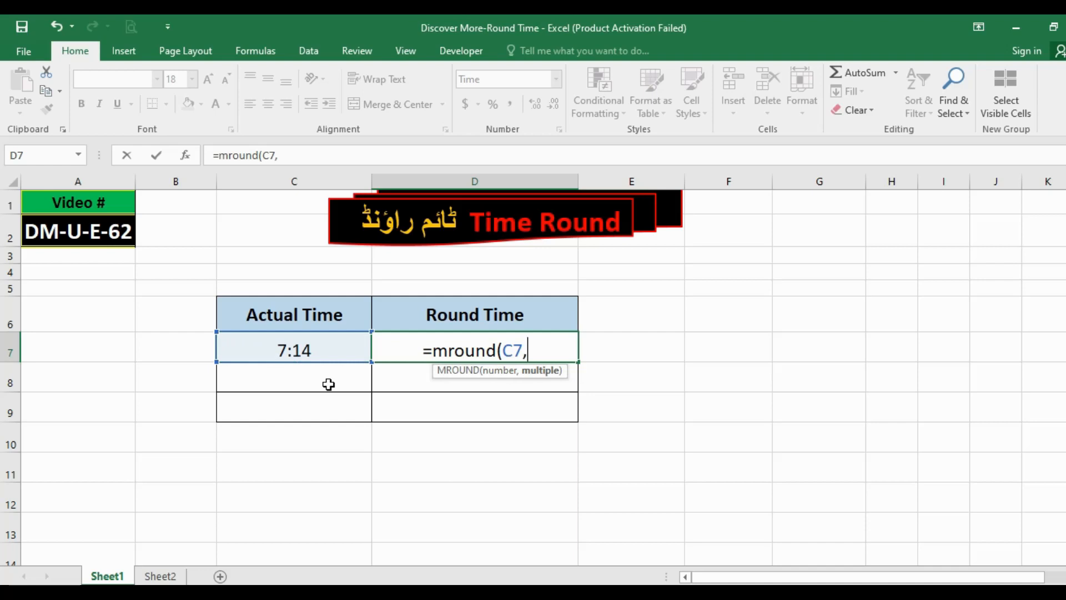
pyautogui.write('"')
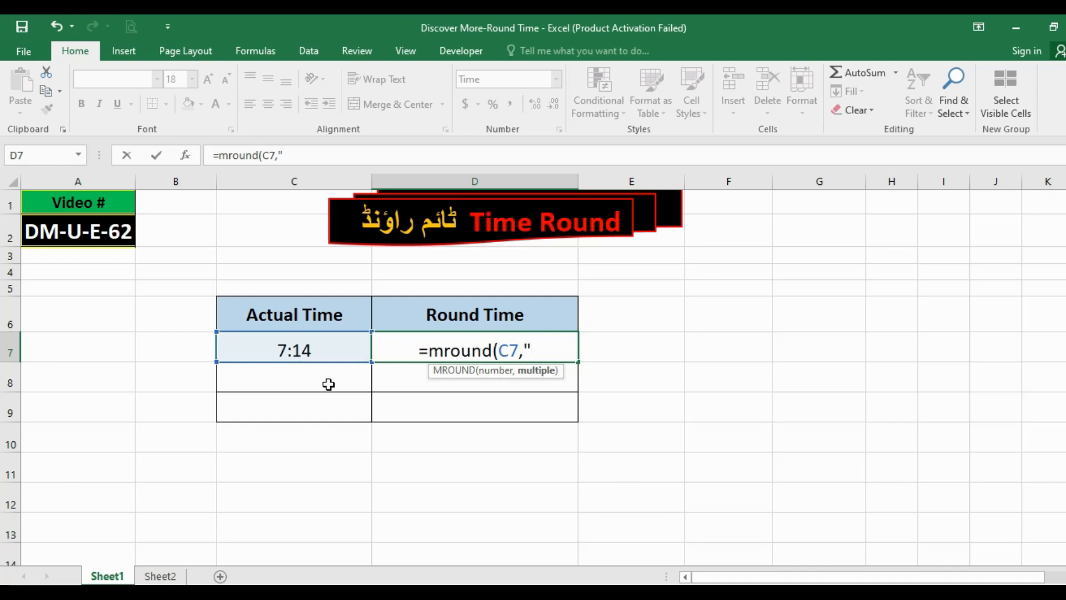
pyautogui.write('0')
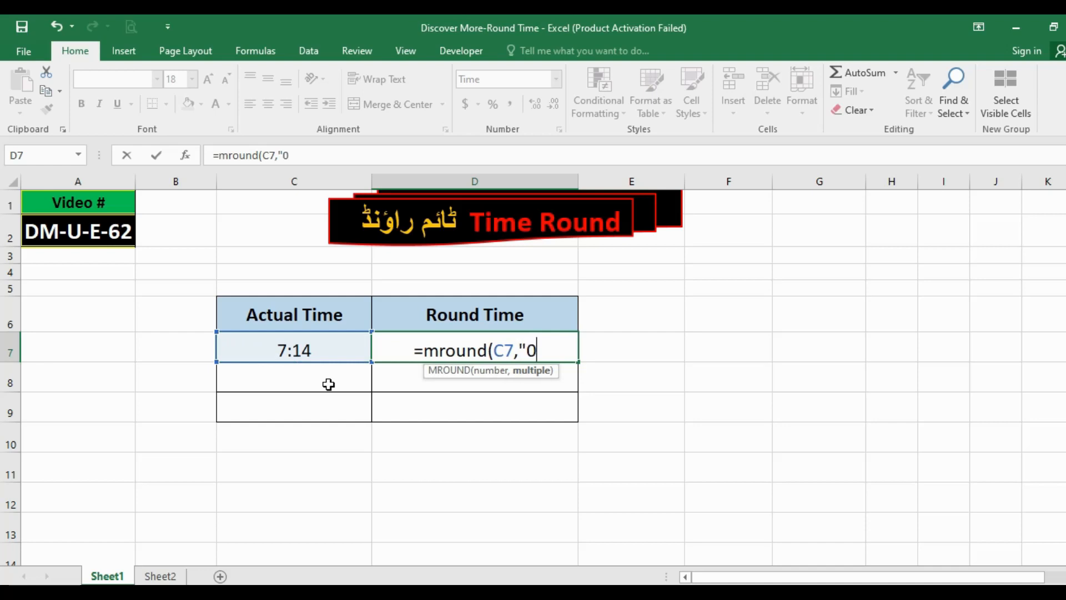
pyautogui.write(':30')
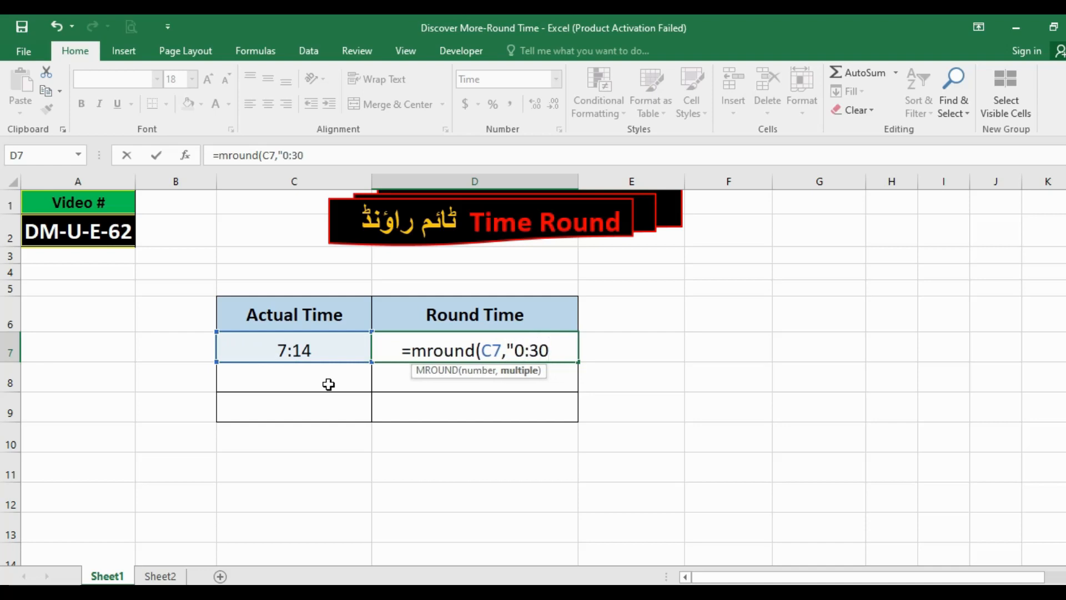
pyautogui.write('")')
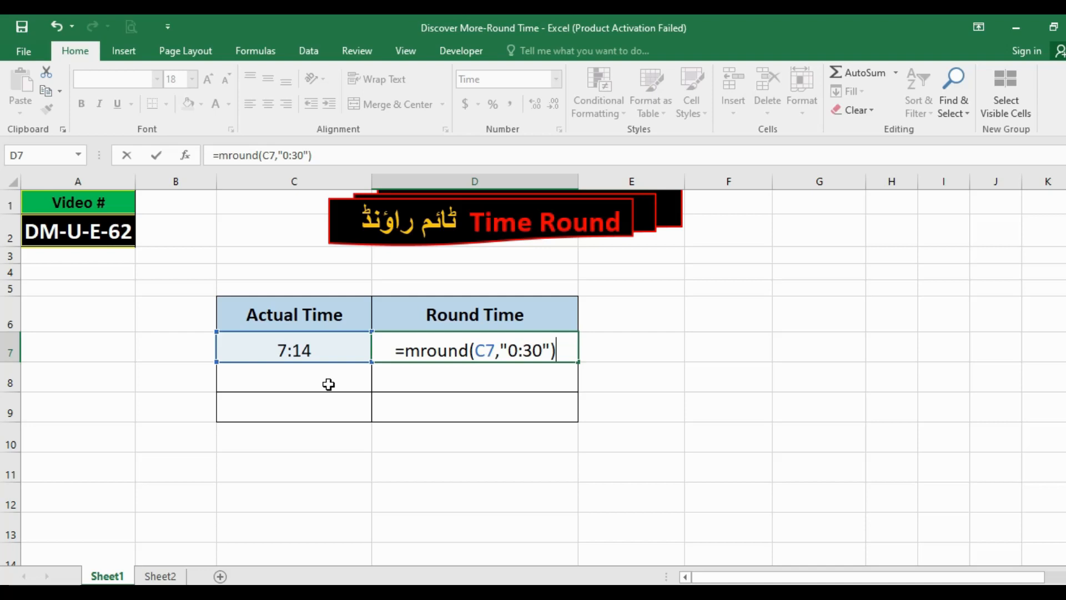
pyautogui.press('Return')
pyautogui.press('Up')
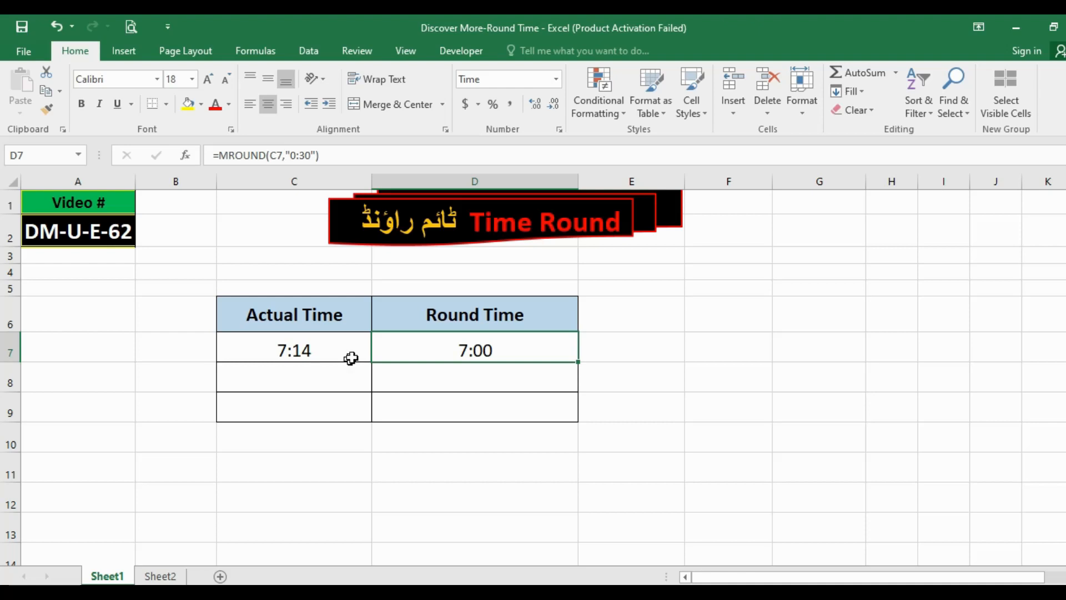
# Change the actual time in C7 to 7:15 to test the rounding formula
pyautogui.click(311, 349)
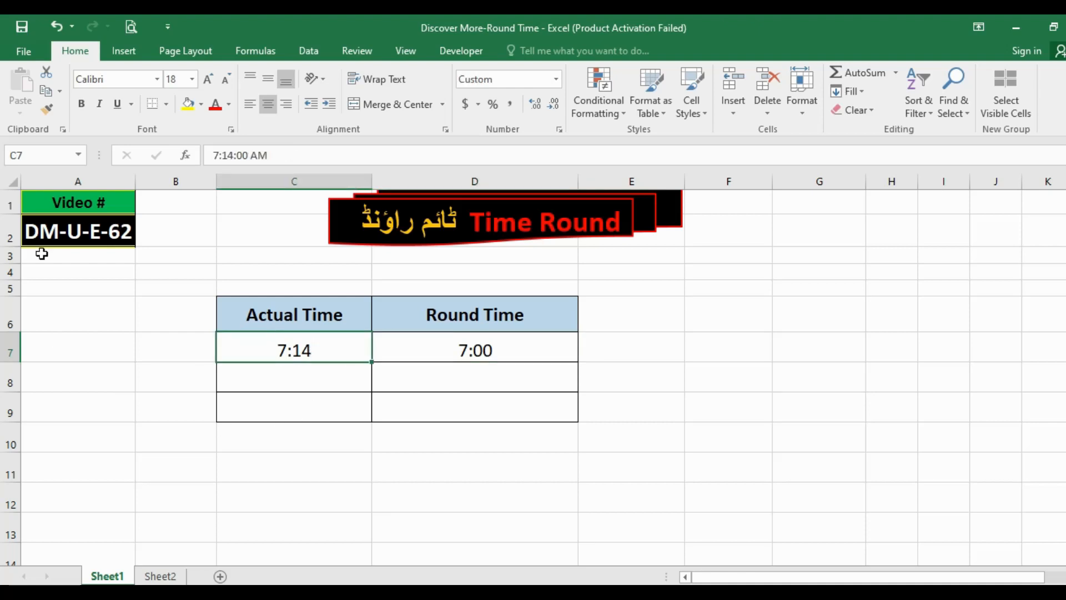
pyautogui.click(227, 155)
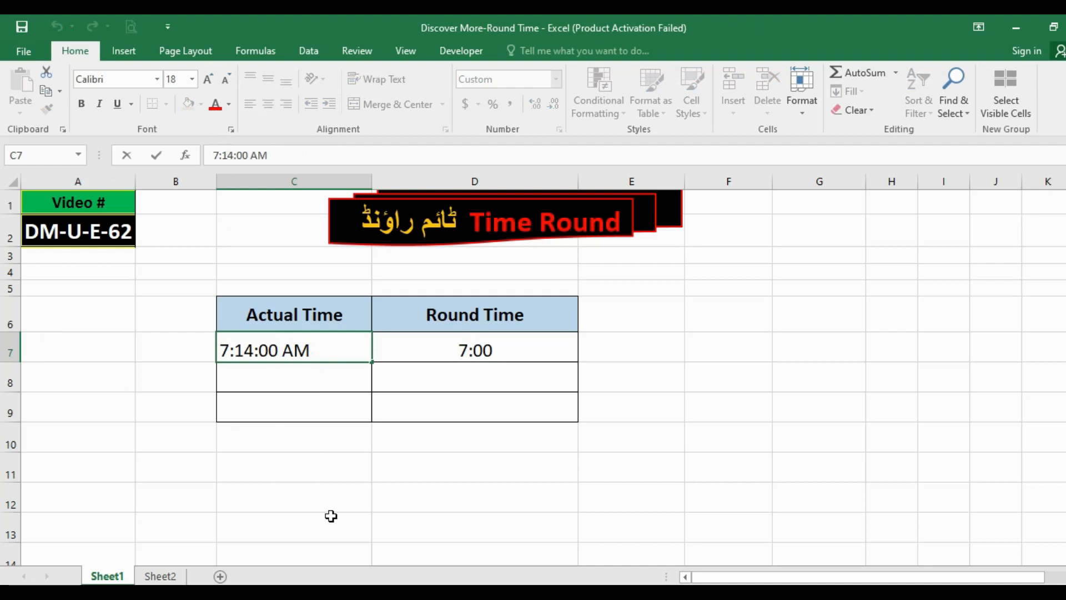
pyautogui.press('Delete')
pyautogui.write('5')
pyautogui.press('Return')
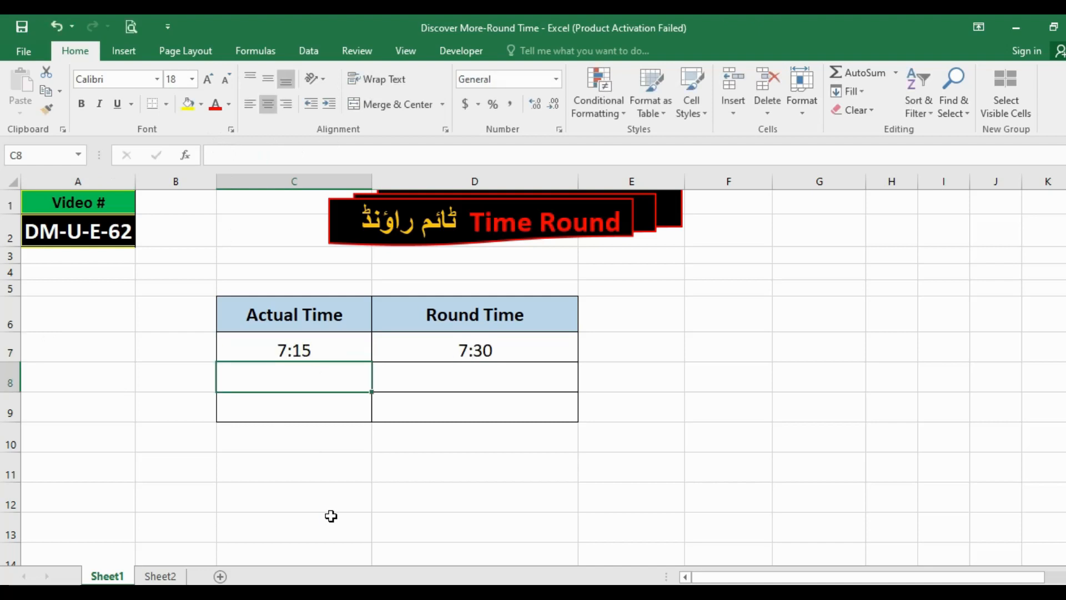
pyautogui.press('Up')
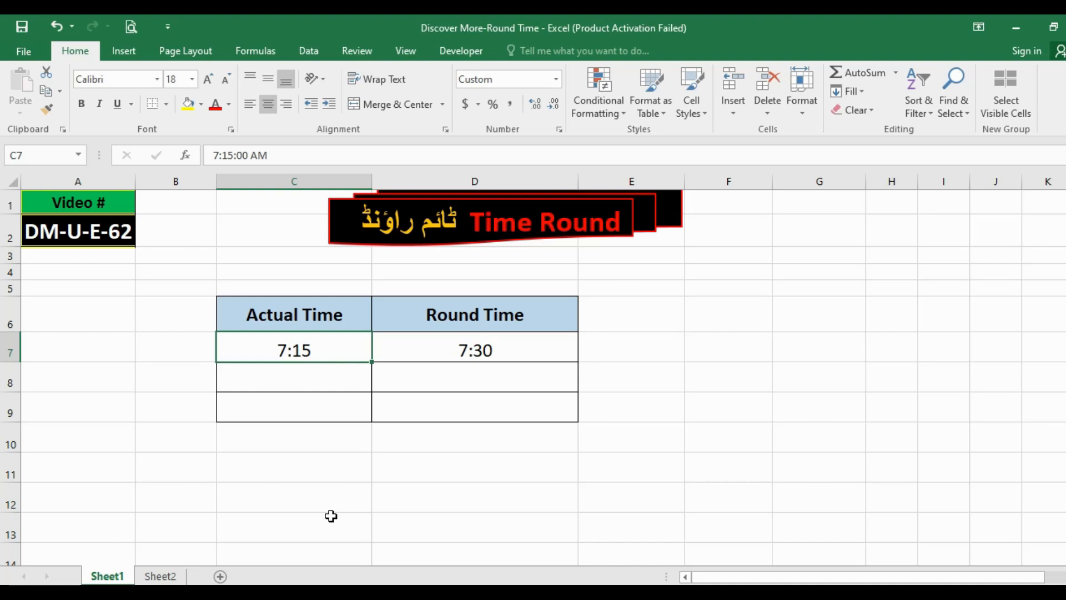
# Change the actual time in C7 to 7:05 and check the rounded time in D7
pyautogui.click(222, 155)
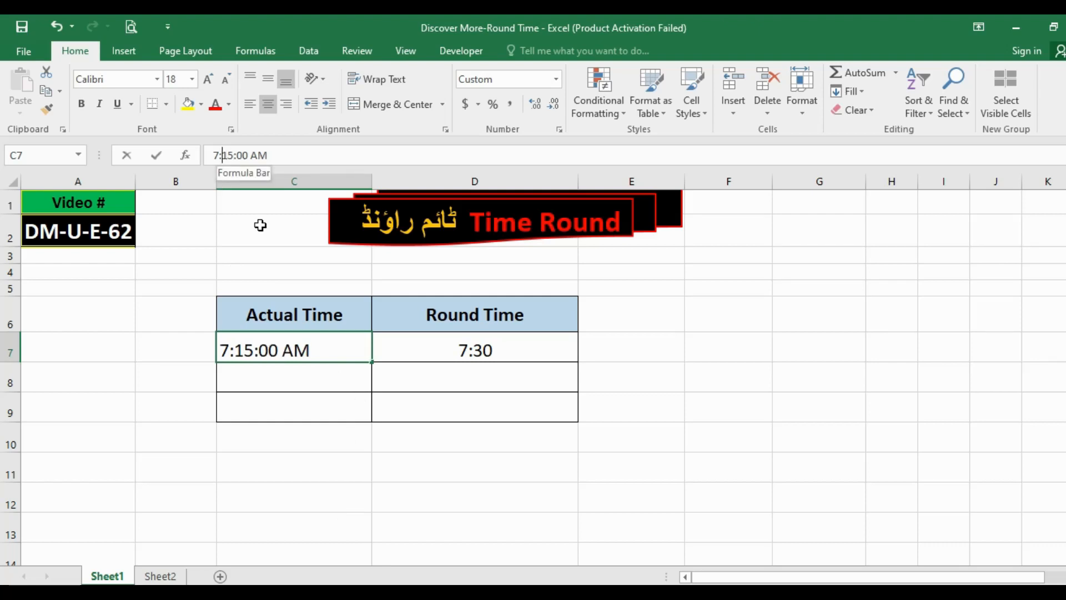
pyautogui.press('Delete')
pyautogui.write('0')
pyautogui.press('Return')
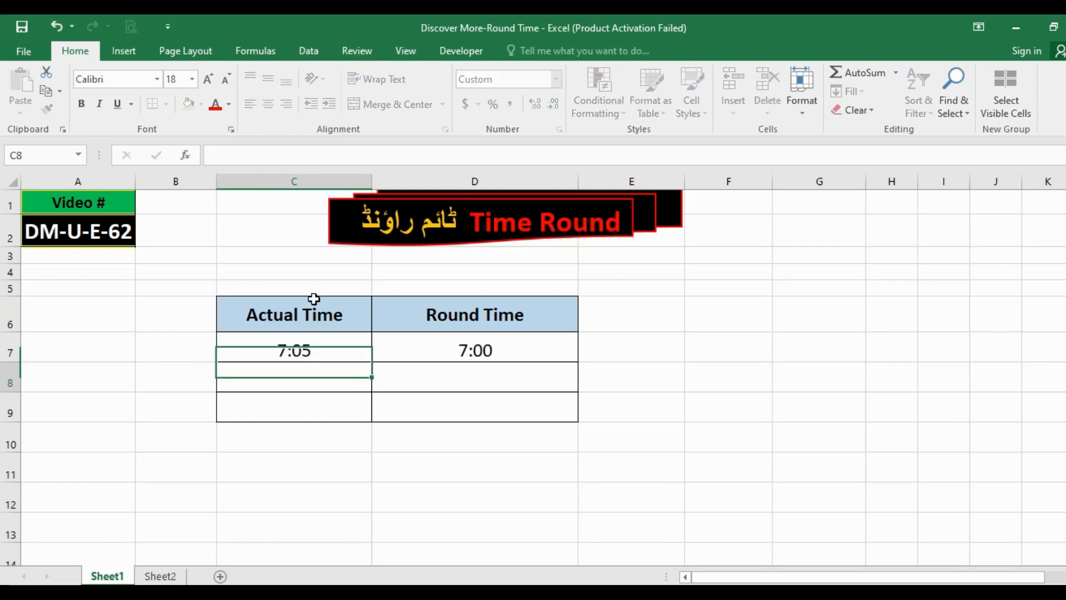
pyautogui.press('Up')
pyautogui.press('Up')
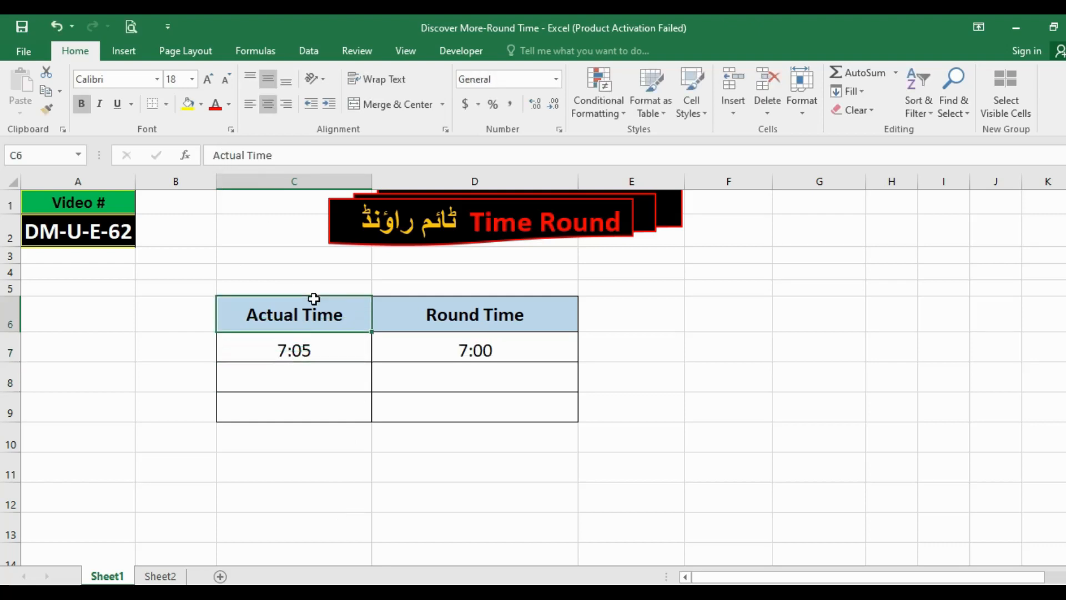
pyautogui.press('Right')
pyautogui.press('Down')
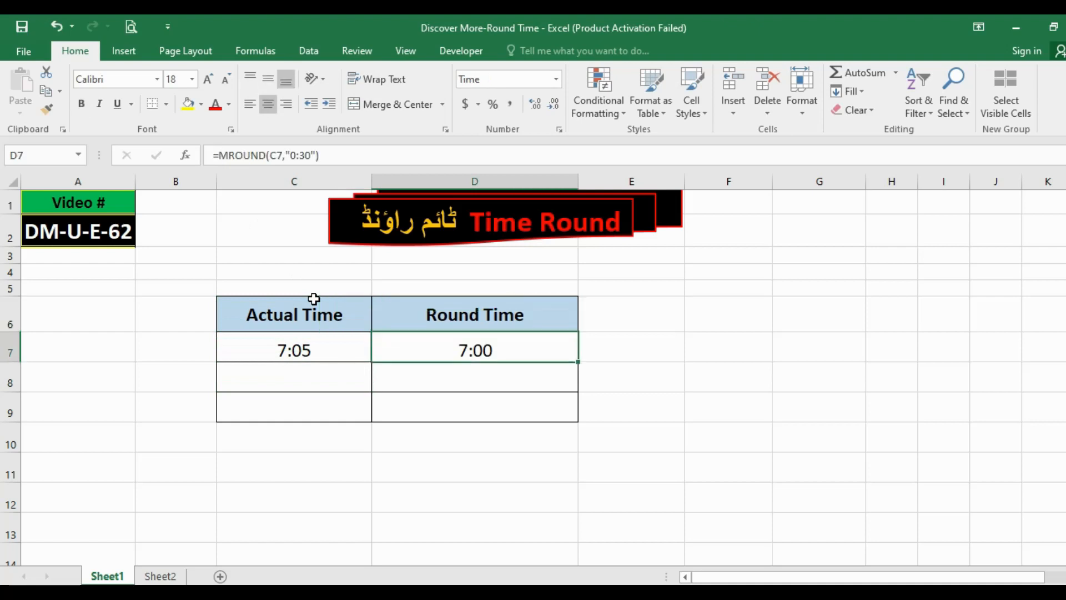
# Set the actual time in C7 back to 7:15
pyautogui.press('Left')
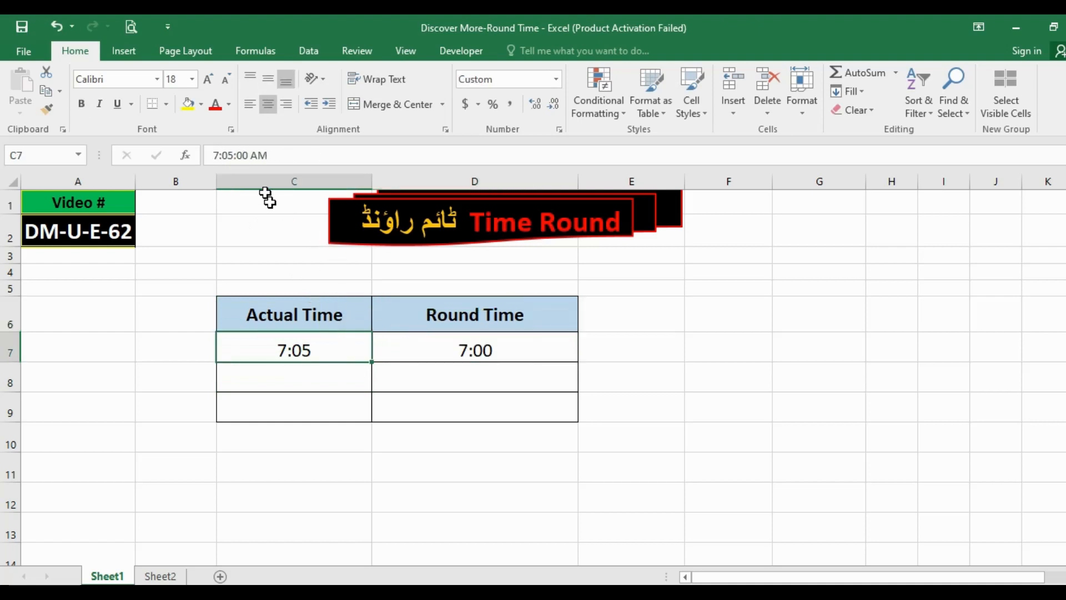
pyautogui.click(274, 156)
pyautogui.press('Left')
pyautogui.press('Left')
pyautogui.press('Left')
pyautogui.press('Left')
pyautogui.press('Left')
pyautogui.press('Left')
pyautogui.press('Left')
pyautogui.press('Left')
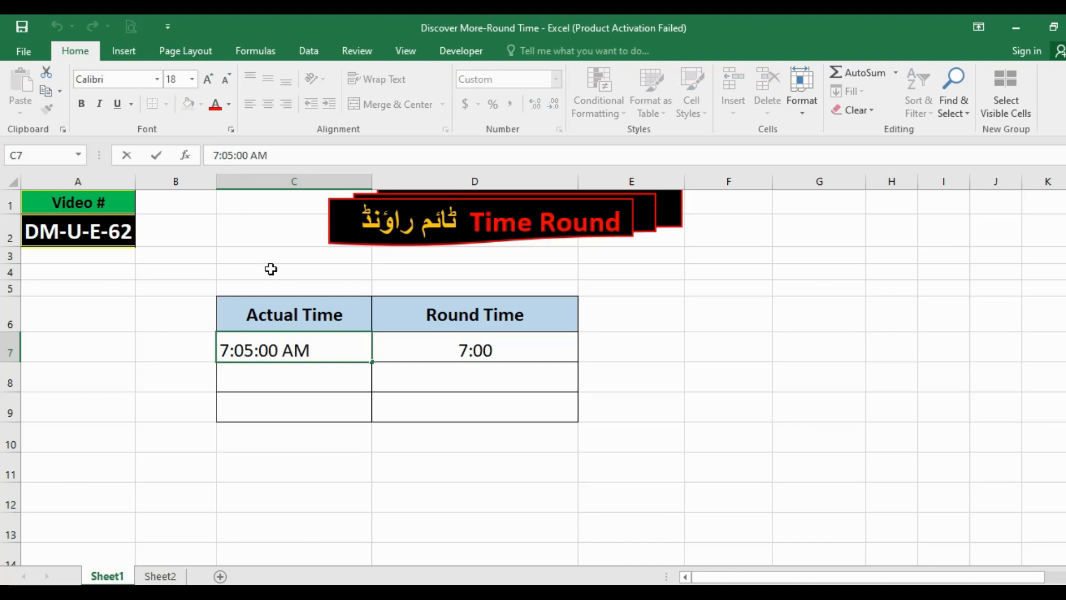
pyautogui.press('Delete')
pyautogui.write('1')
pyautogui.press('Return')
pyautogui.press('Up')
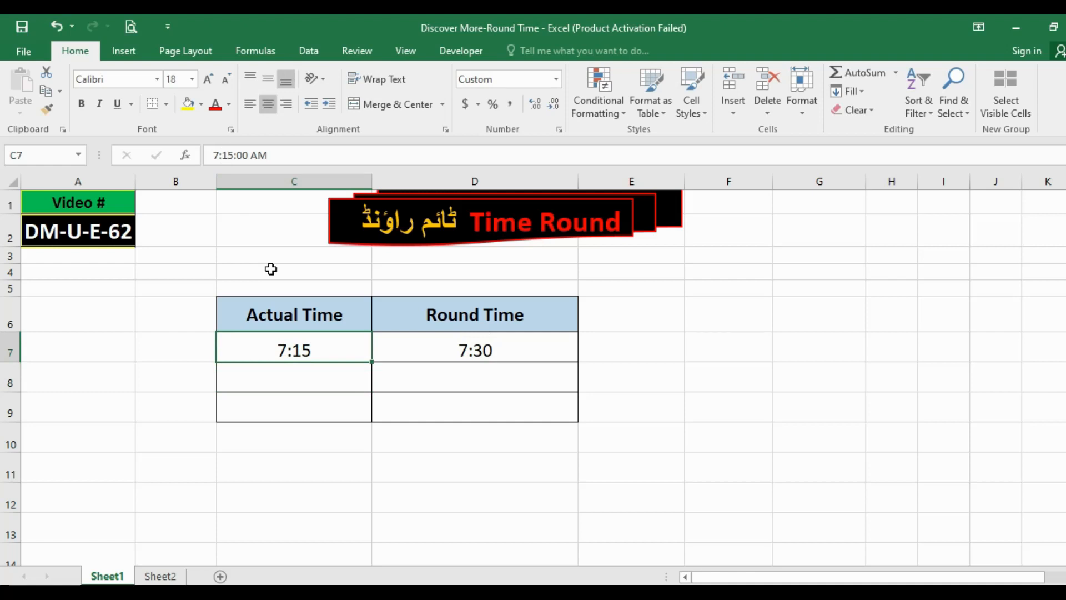
# Enter 7:14 as the second actual time in cell C8
pyautogui.press('Down')
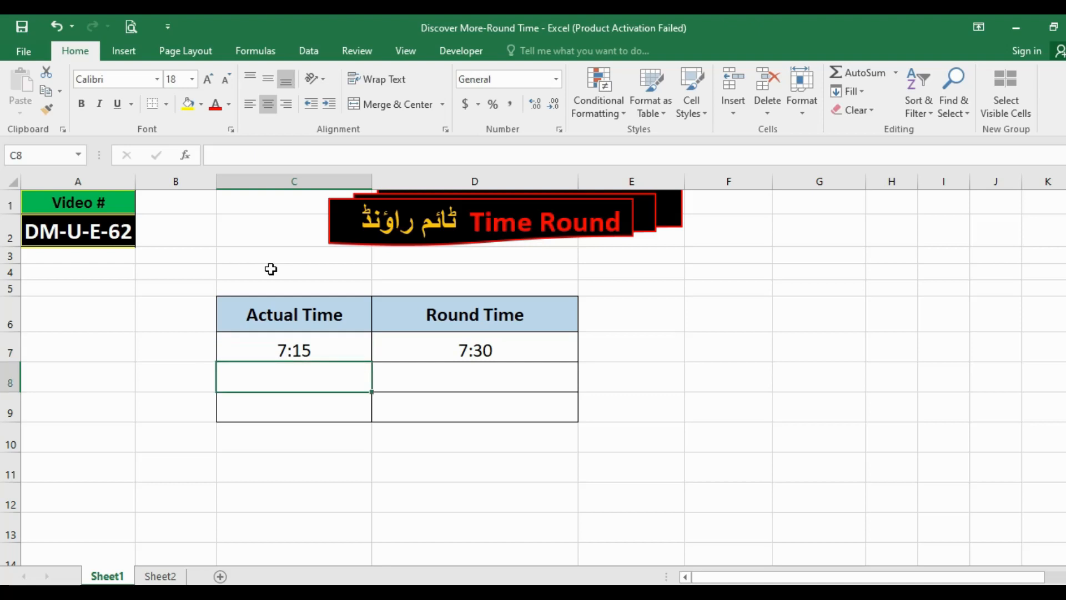
pyautogui.write('7')
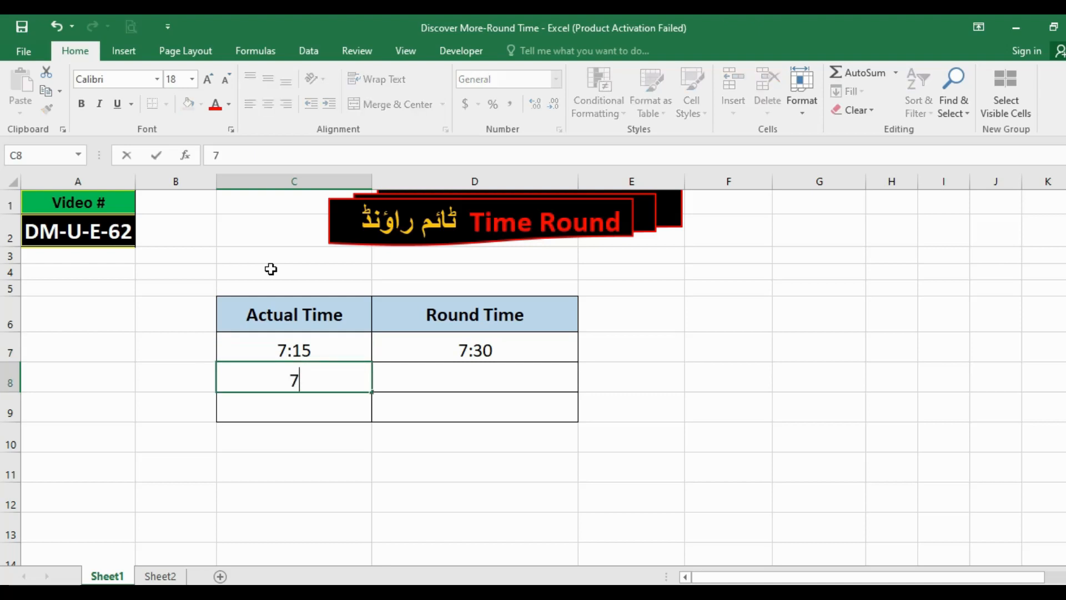
pyautogui.write(':14')
pyautogui.press('Return')
pyautogui.press('Up')
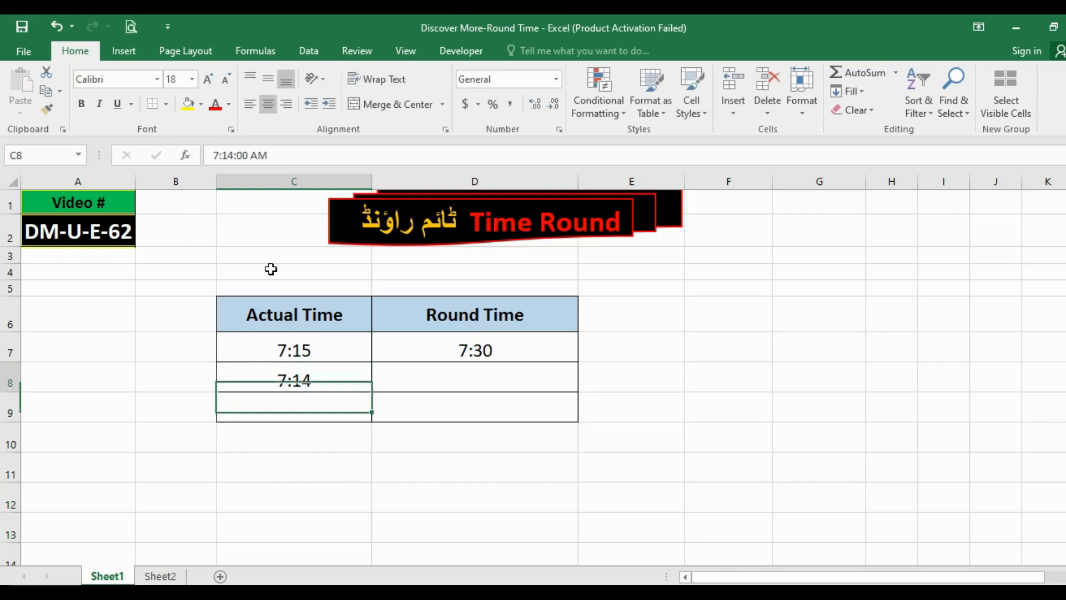
# Enter the formula =MROUND(C8,30/60/24) in D8 to round the second actual time to the nearest 30 minutes
pyautogui.press('Right')
pyautogui.write('=')
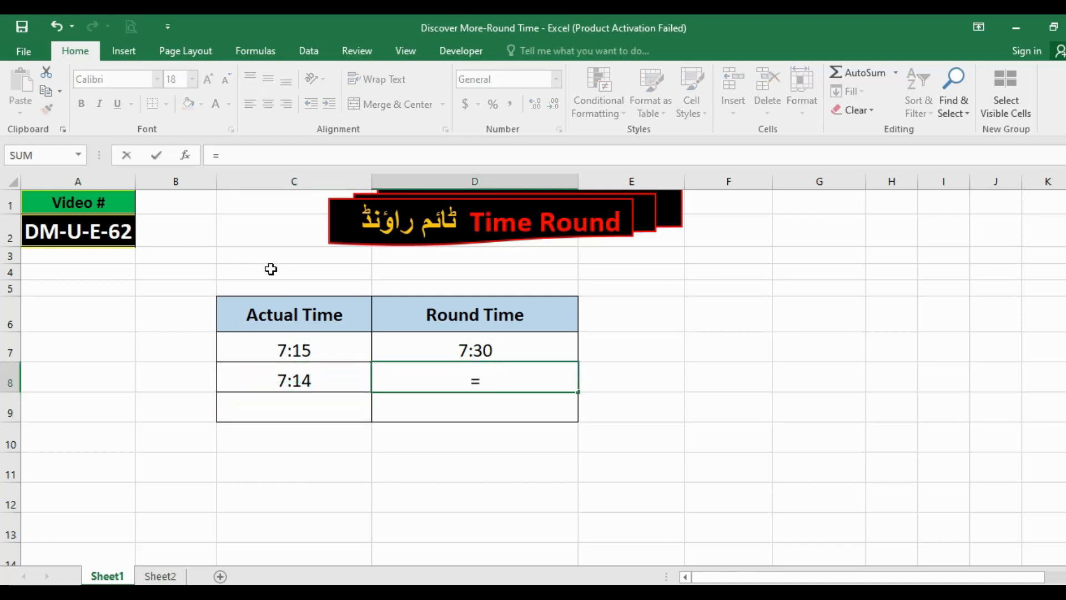
pyautogui.write('mround(')
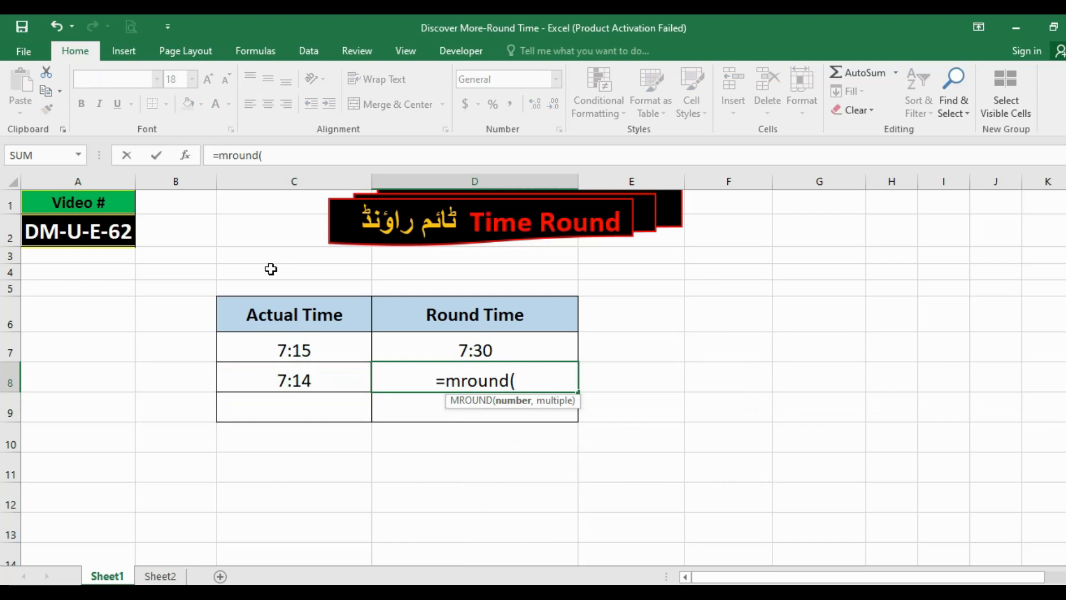
pyautogui.press('Left')
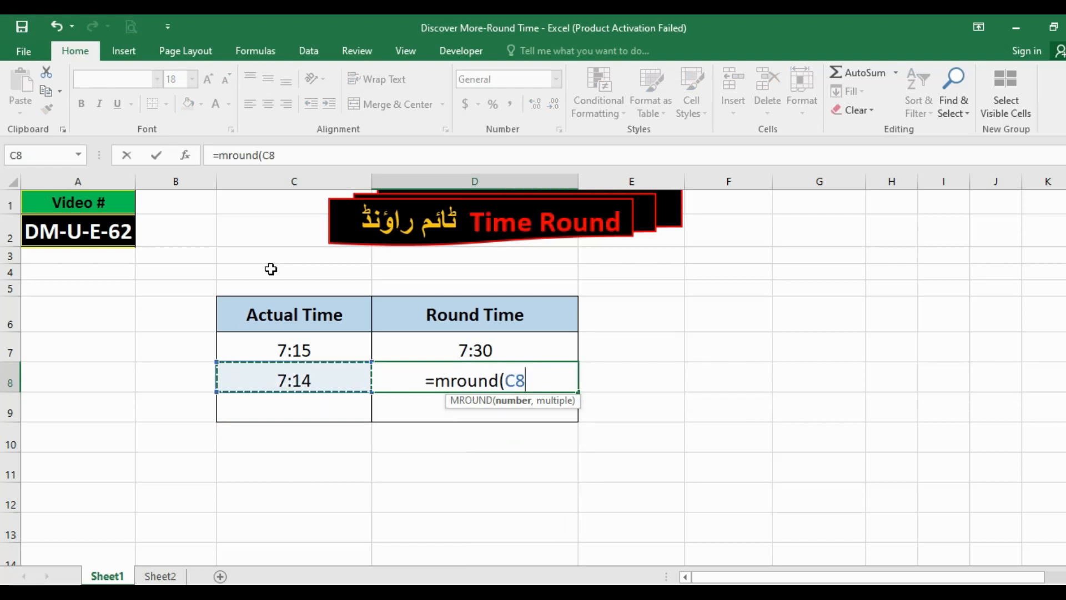
pyautogui.write(',')
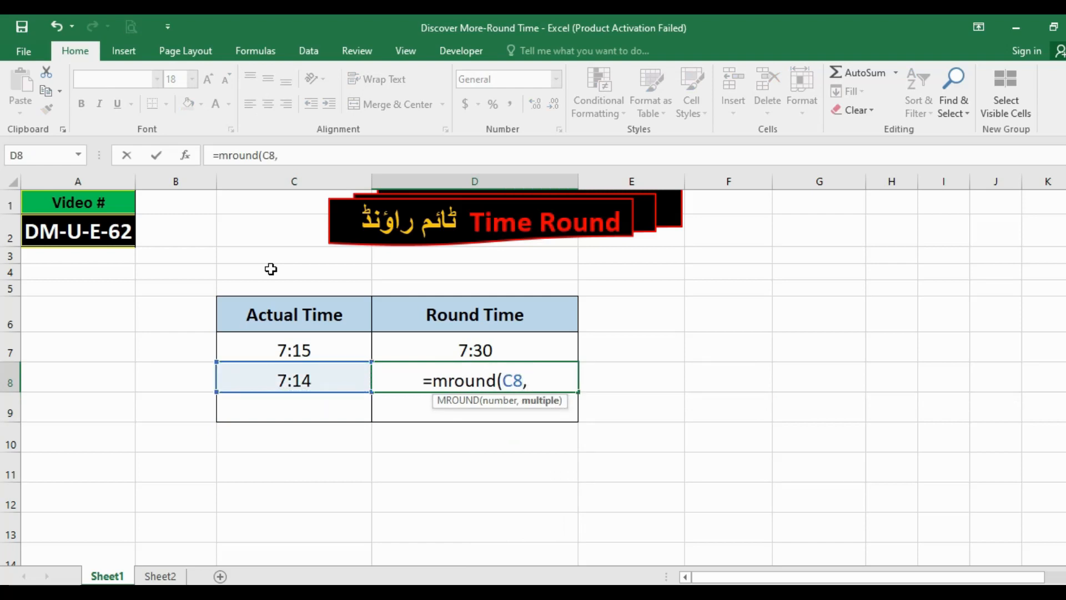
pyautogui.write('30/')
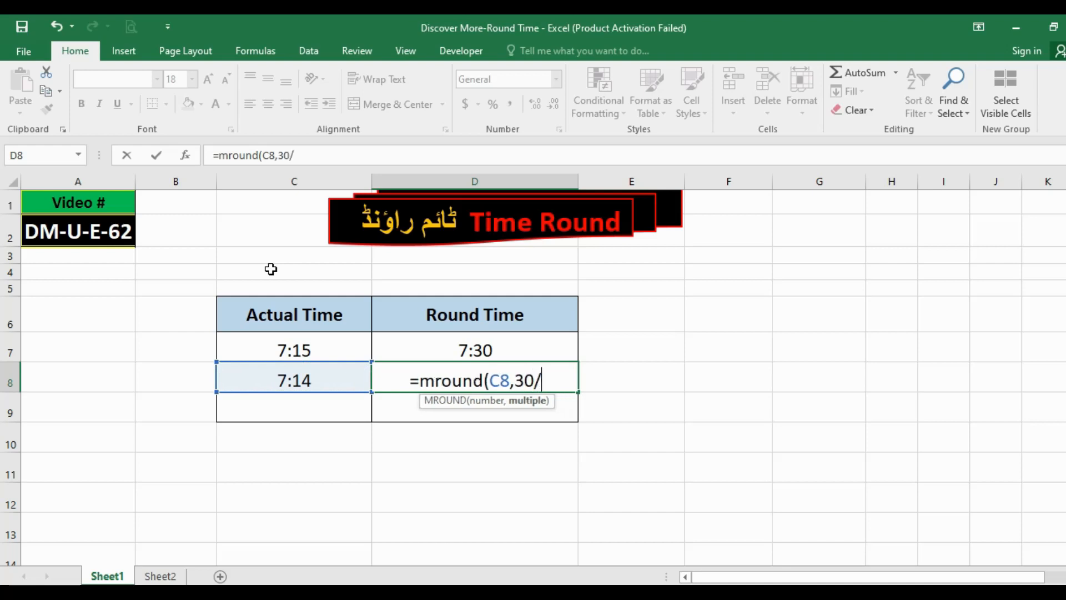
pyautogui.write('60')
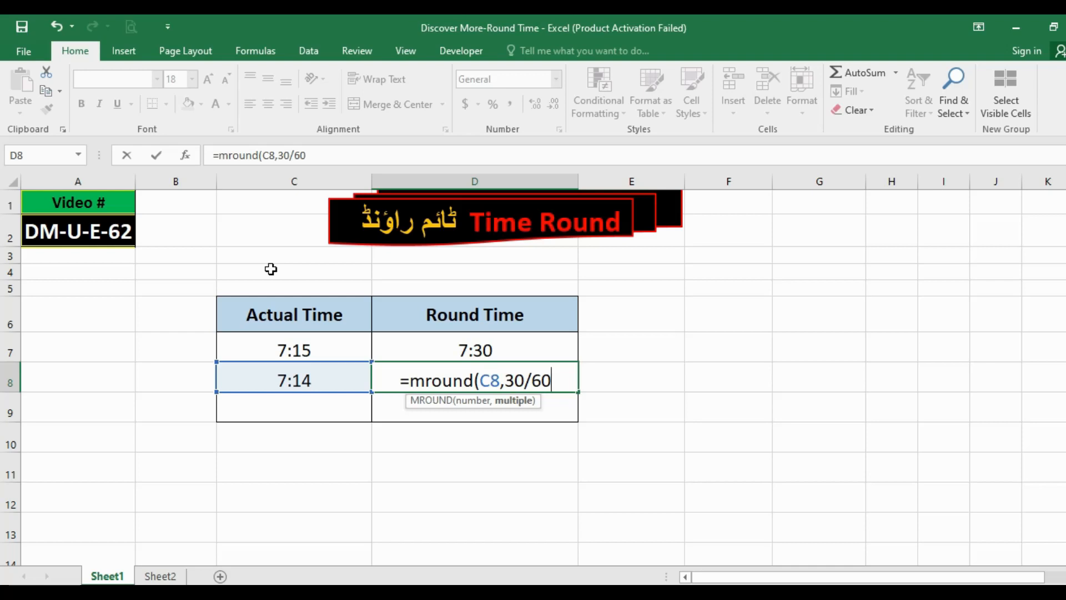
pyautogui.write('/24')
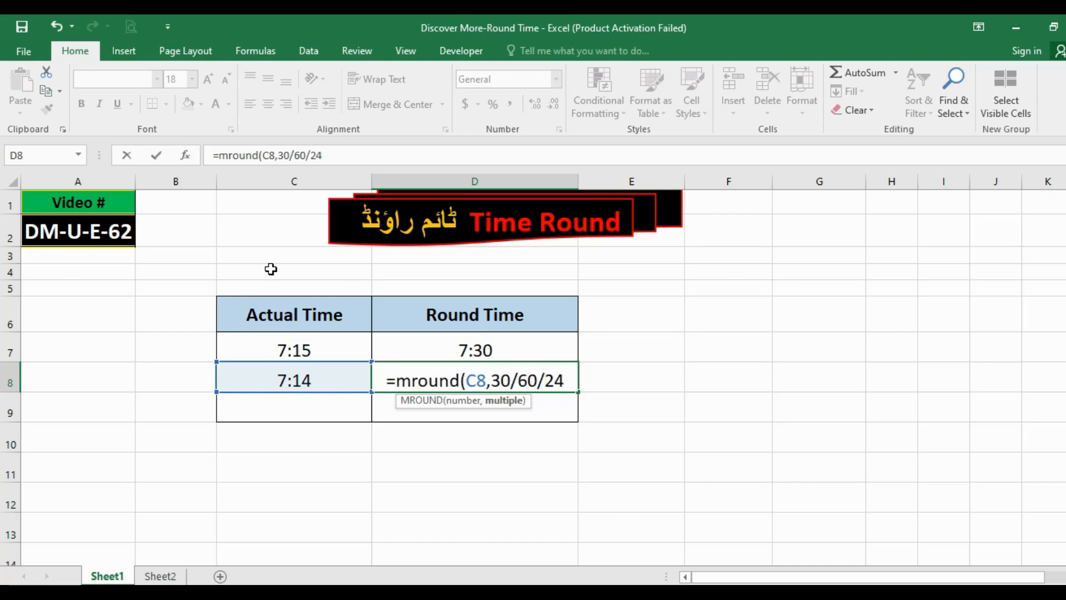
pyautogui.write(')')
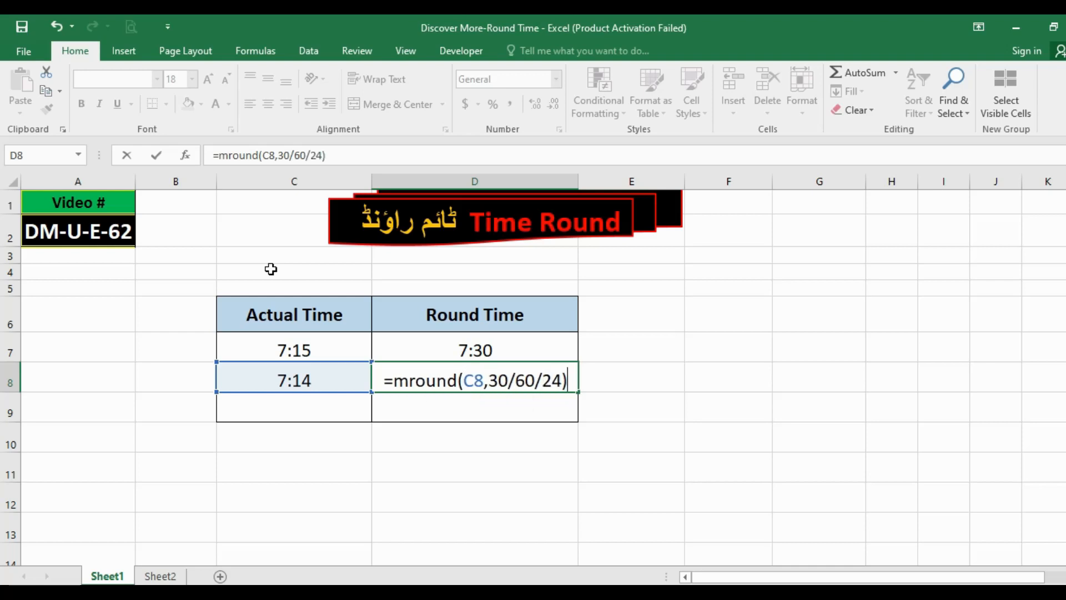
pyautogui.press('Return')
# Format the rounded time in D8 with the Time category's 13:30 type
pyautogui.press('Up')
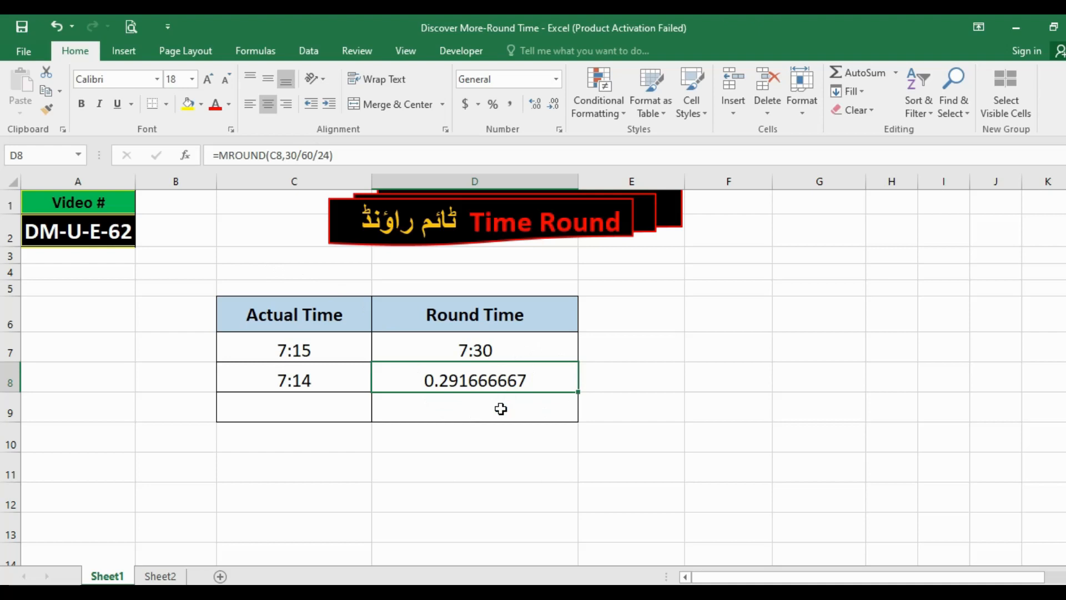
pyautogui.hotkey('ctrl', '1')
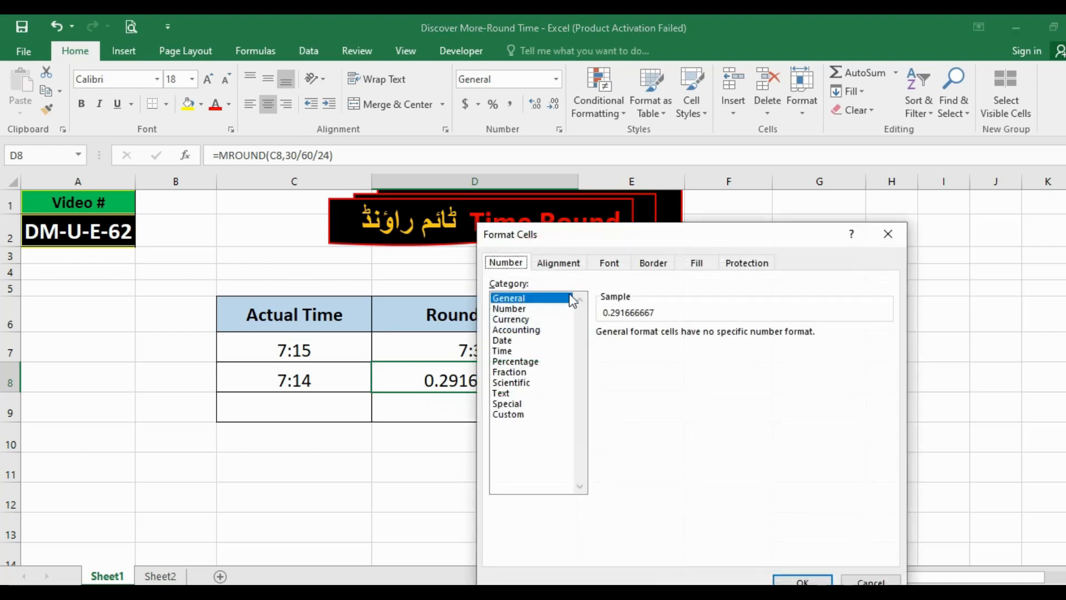
pyautogui.click(508, 353)
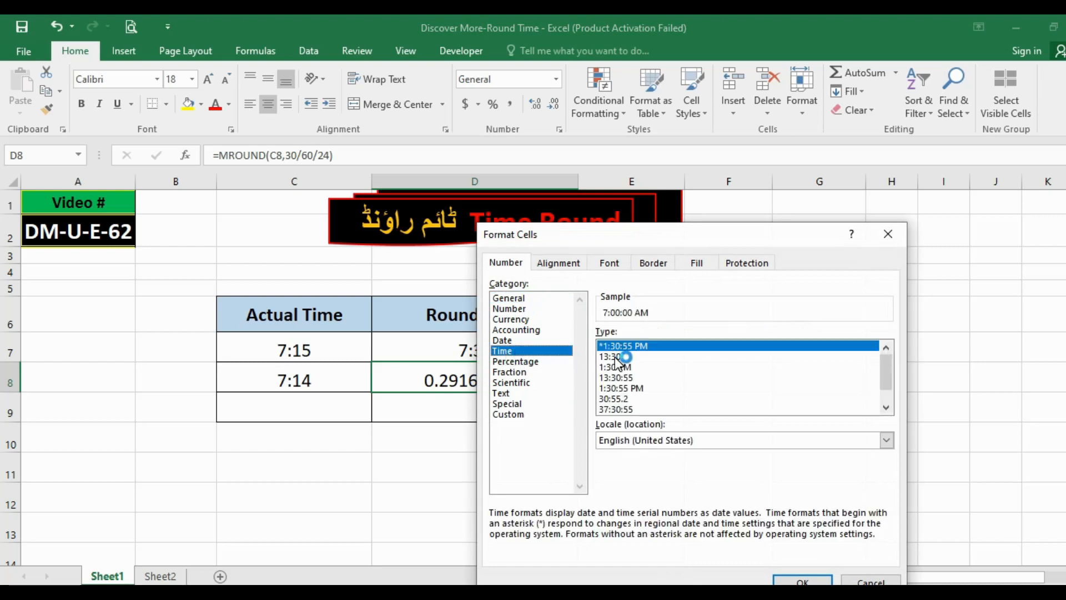
pyautogui.click(619, 357)
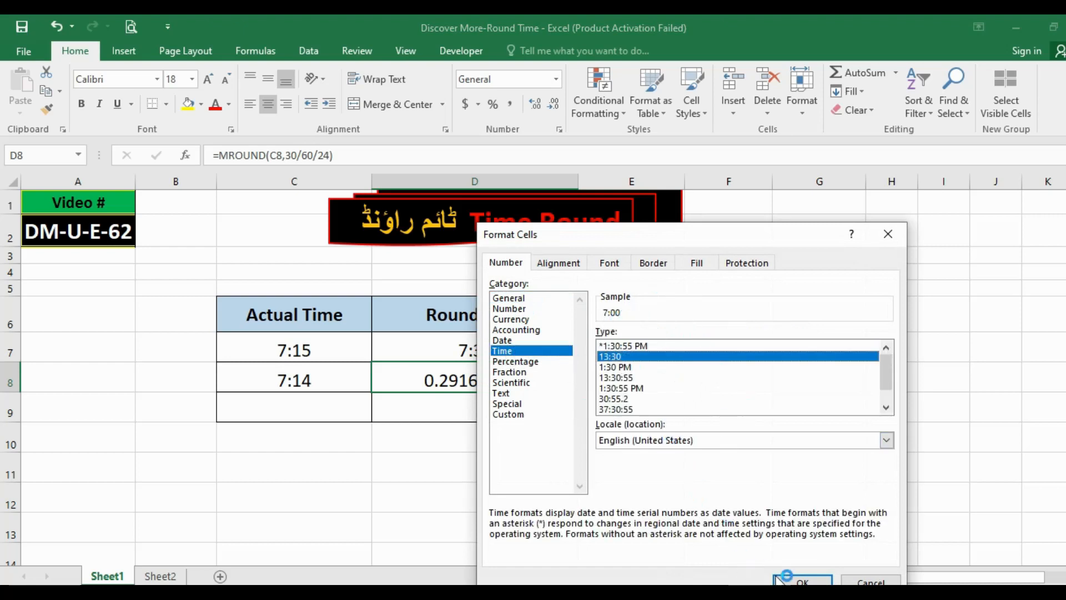
pyautogui.click(797, 582)
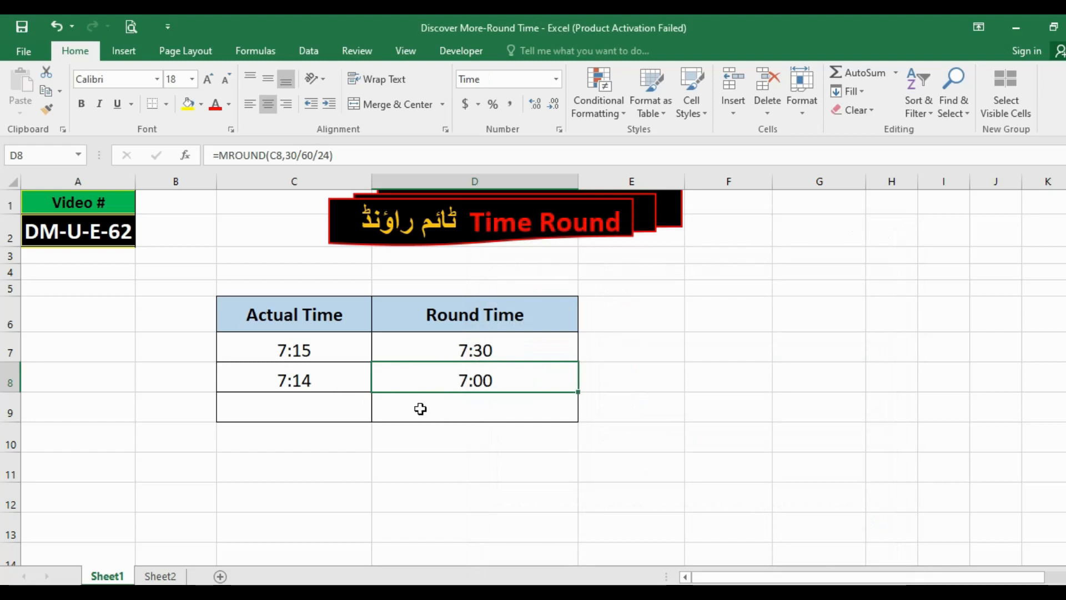
# Change the actual time in C8 to 7:15 to test the second rounding formula
pyautogui.click(326, 388)
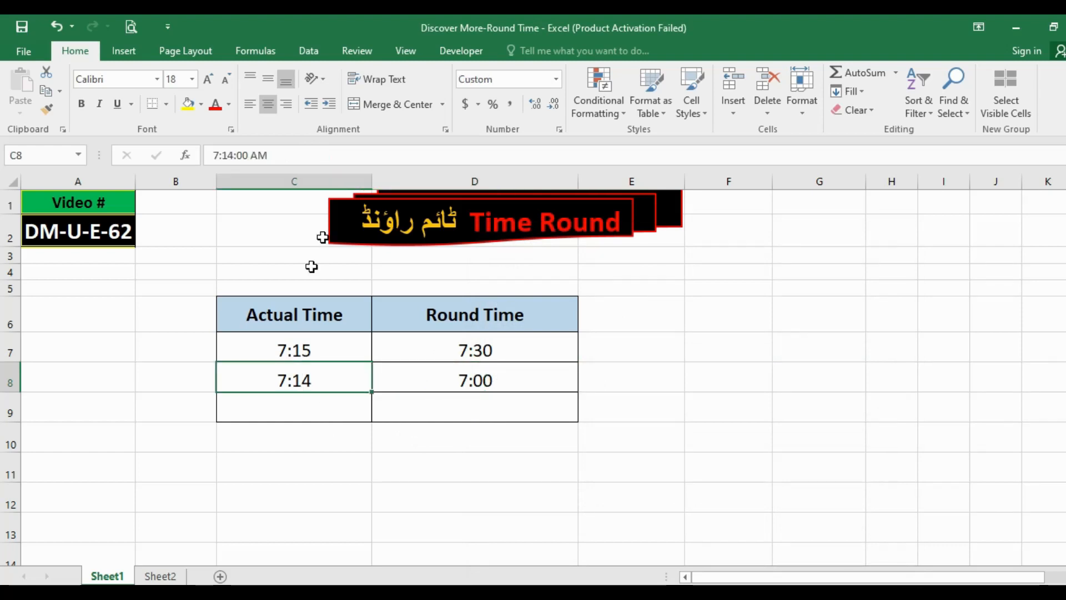
pyautogui.click(228, 155)
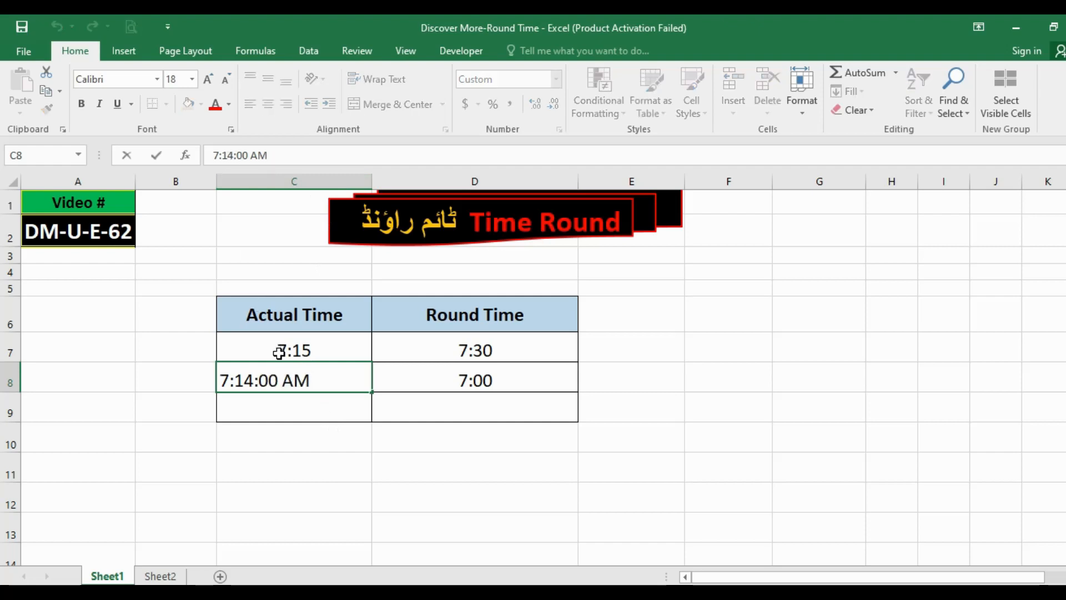
pyautogui.press('Delete')
pyautogui.write('5')
pyautogui.press('Return')
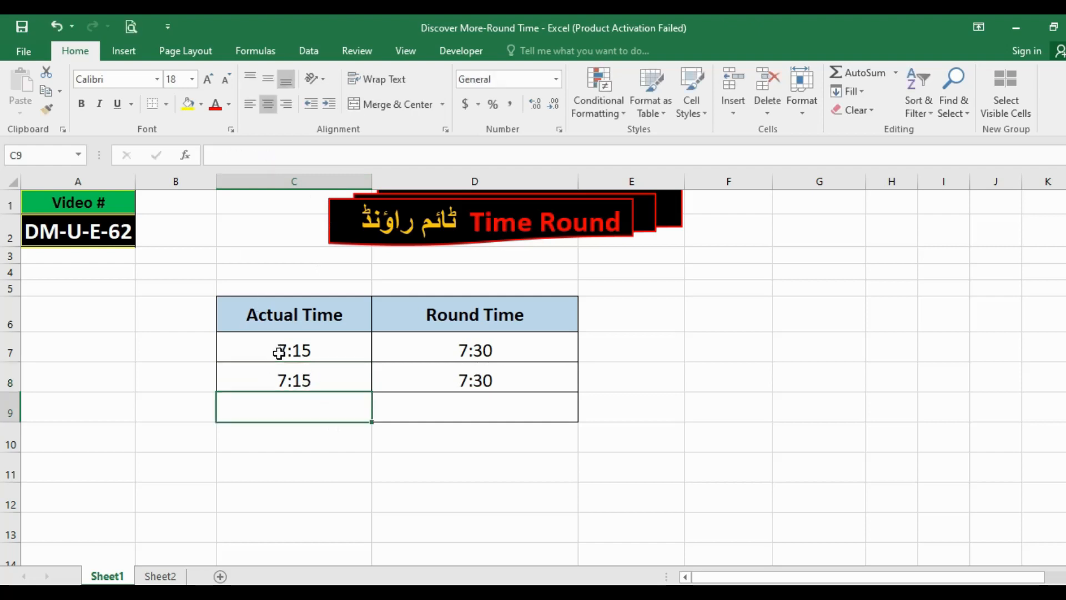
# Check the formula in D8, and highlight the first rounded time in D7 with a standard yellow fill
pyautogui.press('Up')
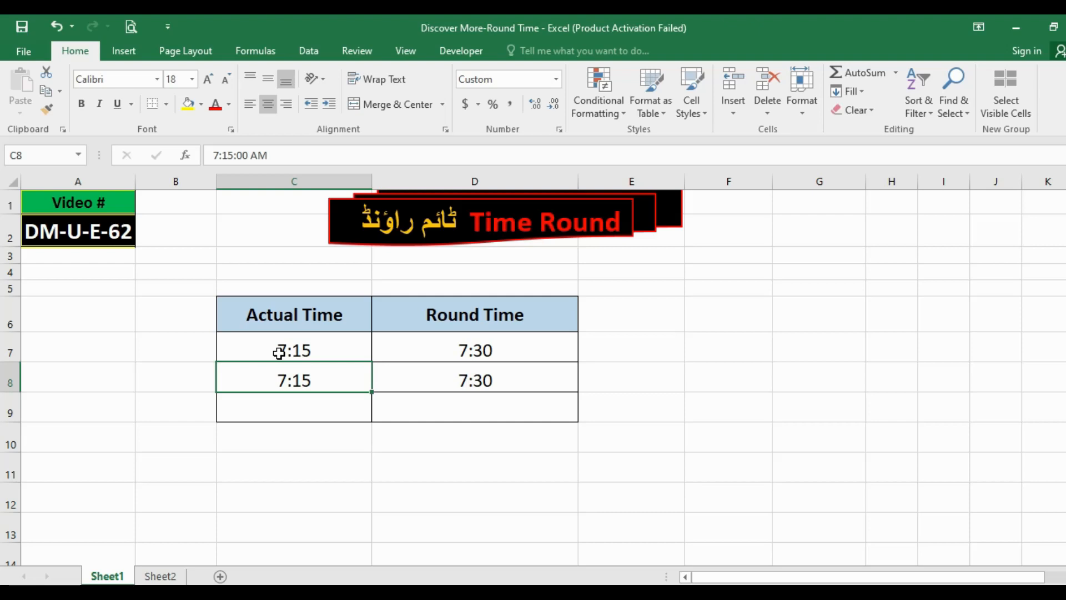
pyautogui.press('Right')
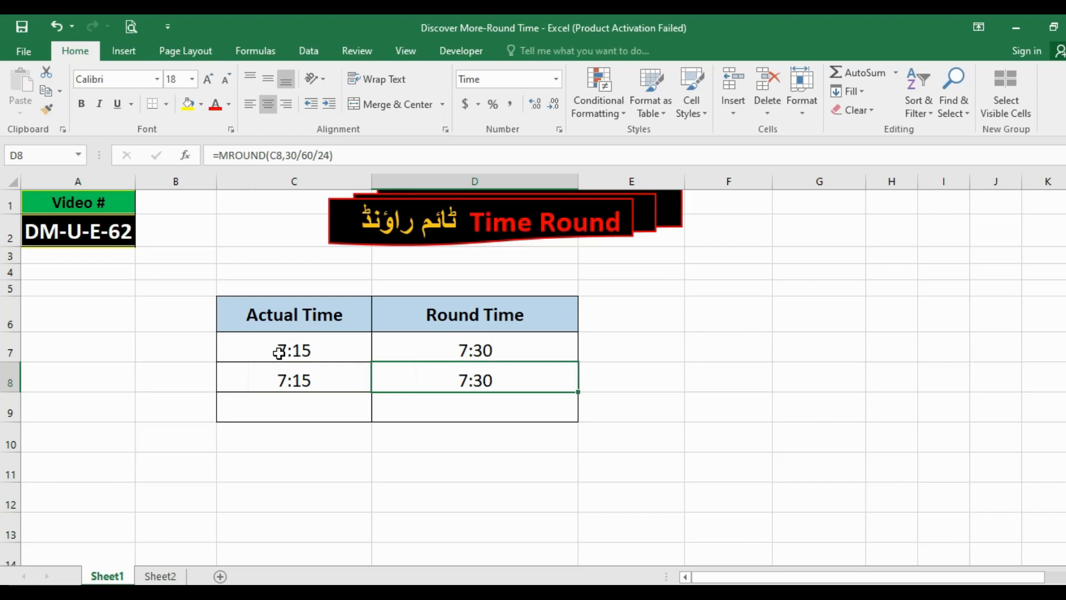
pyautogui.press('Up')
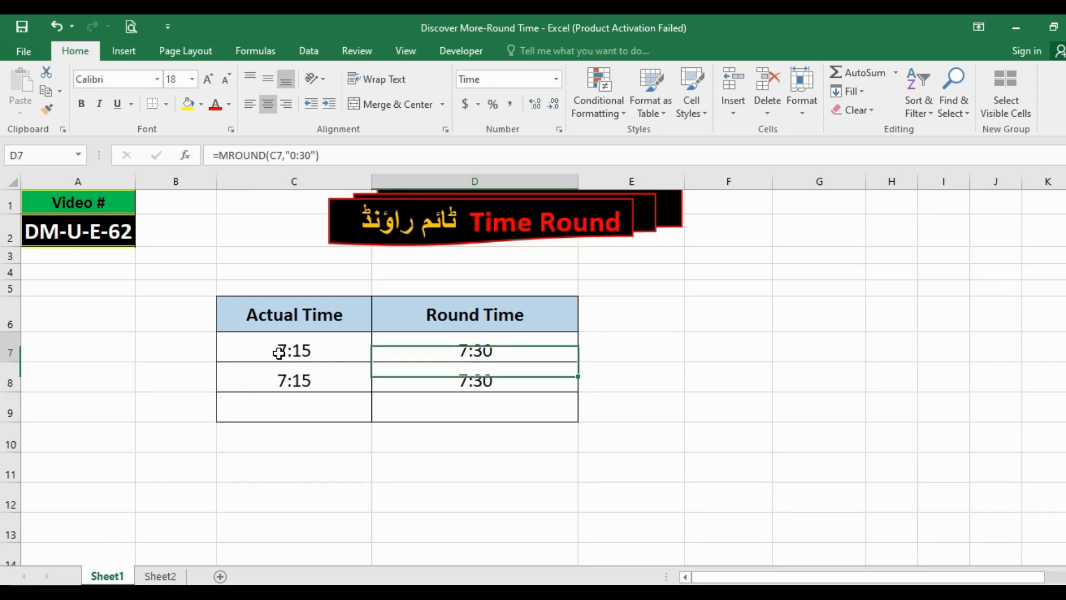
pyautogui.click(200, 104)
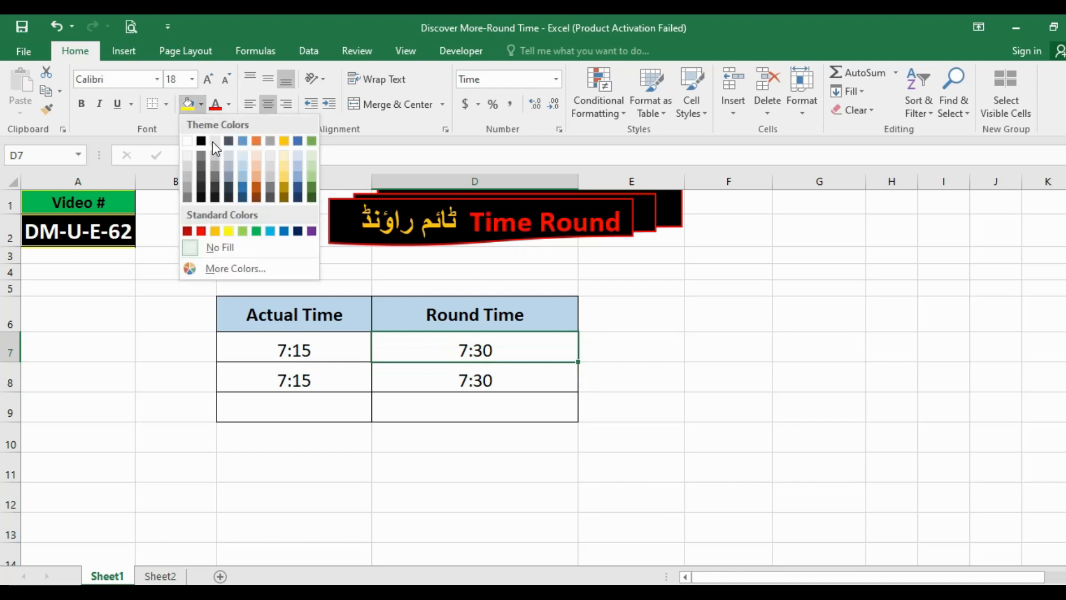
pyautogui.click(282, 157)
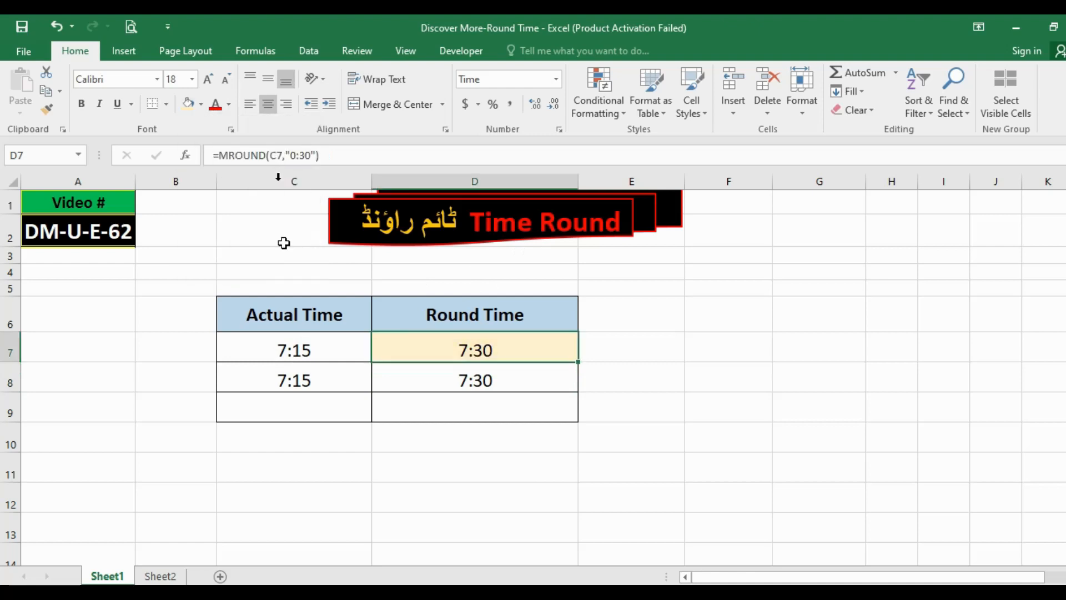
pyautogui.click(201, 104)
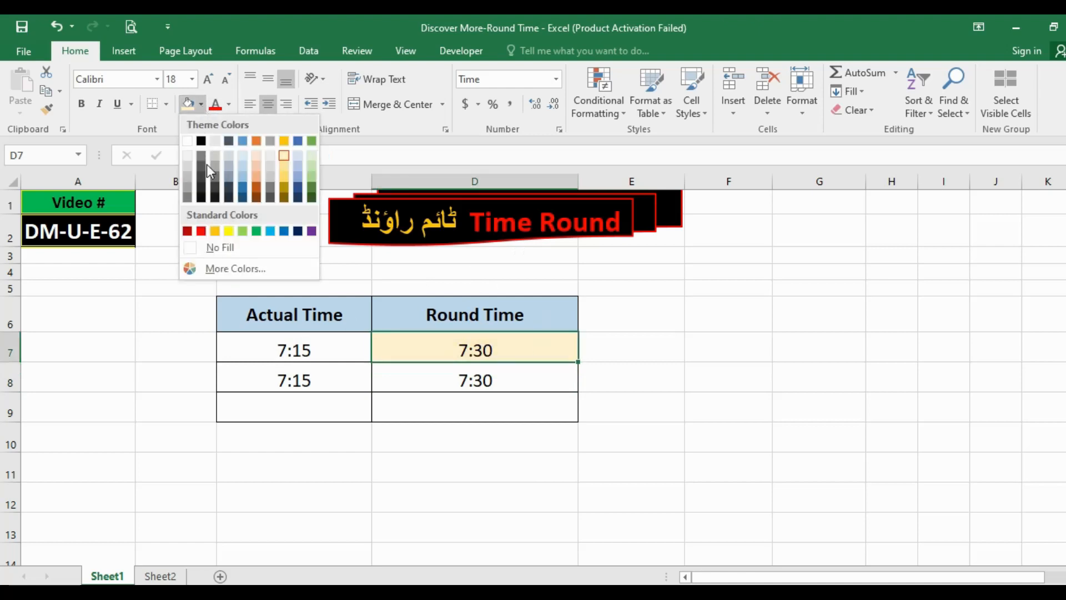
pyautogui.click(229, 229)
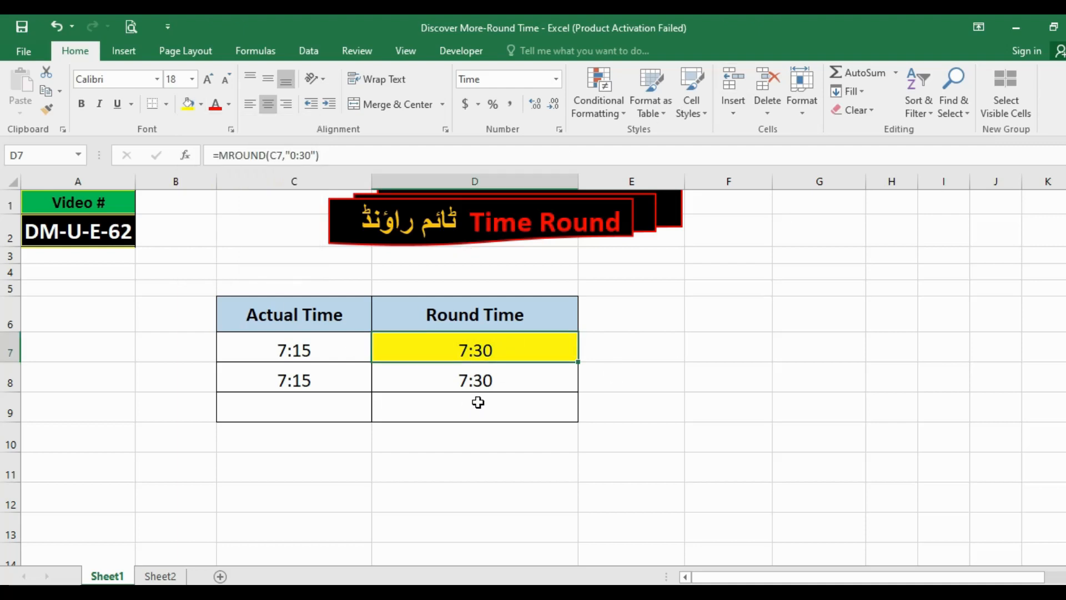
# Change the rounding multiple in D7's MROUND formula to "0:15" for rounding to 15 minutes
pyautogui.click(300, 155)
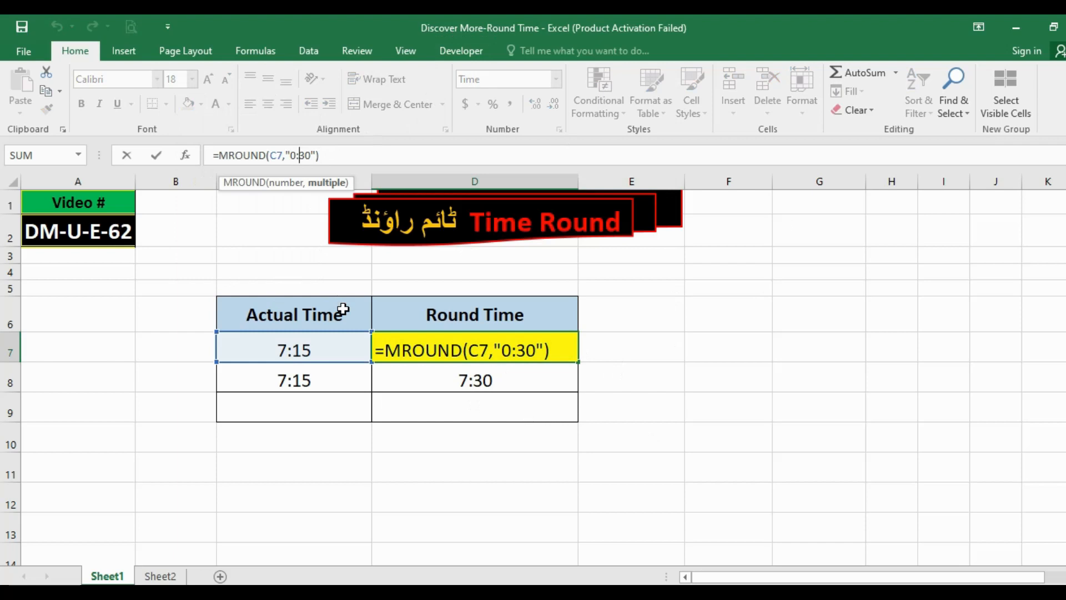
pyautogui.press('Delete')
pyautogui.press('Delete')
pyautogui.write('15')
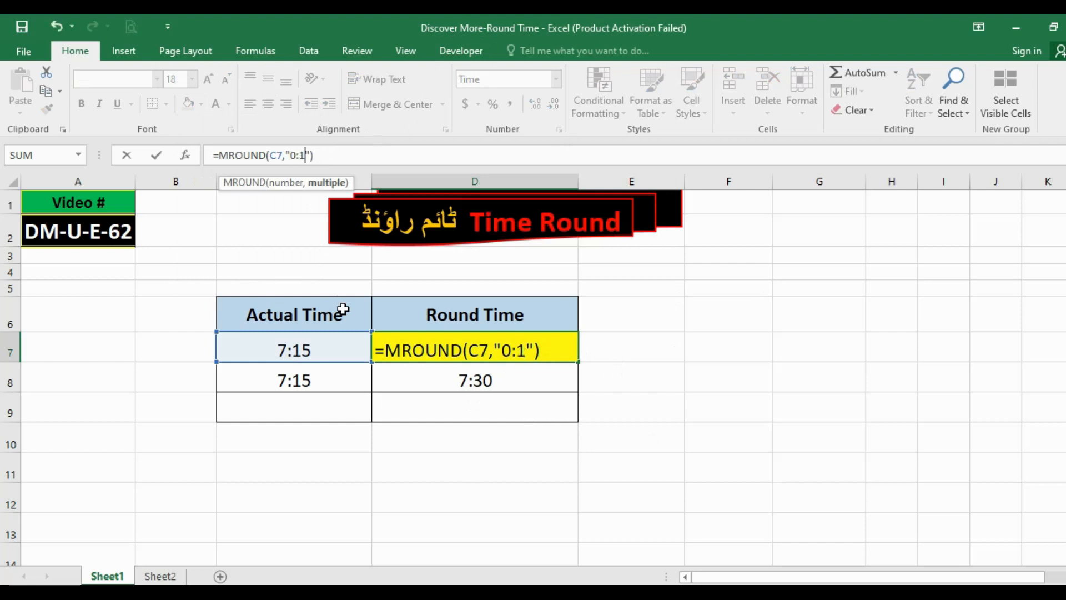
pyautogui.press('Return')
pyautogui.press('Up')
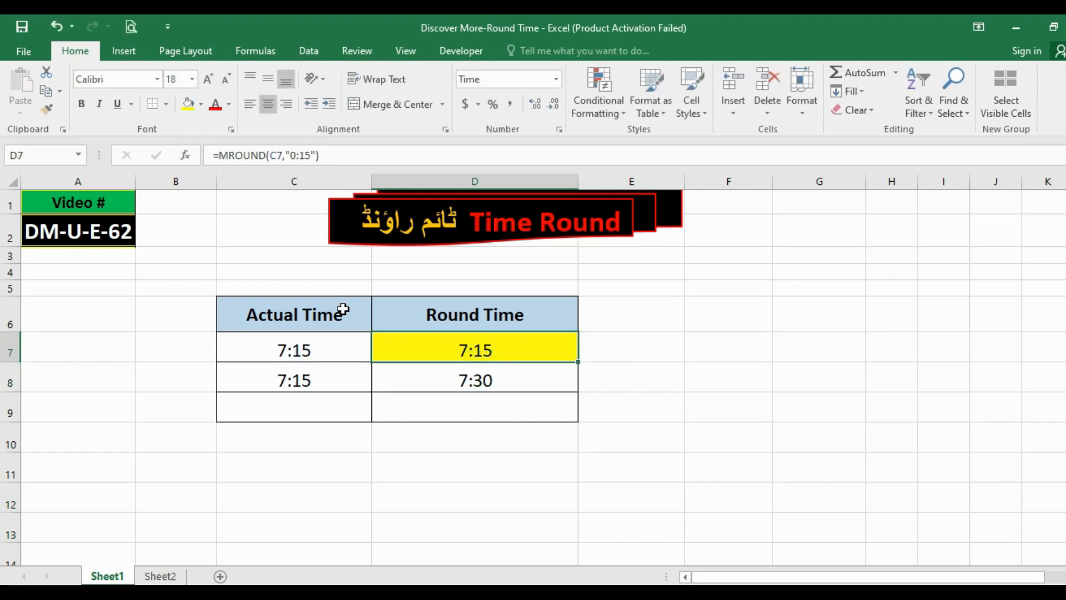
# Set the actual time in C7 to 7:07 to test the 15-minute rounding
pyautogui.press('Left')
pyautogui.press('Left')
pyautogui.press('Right')
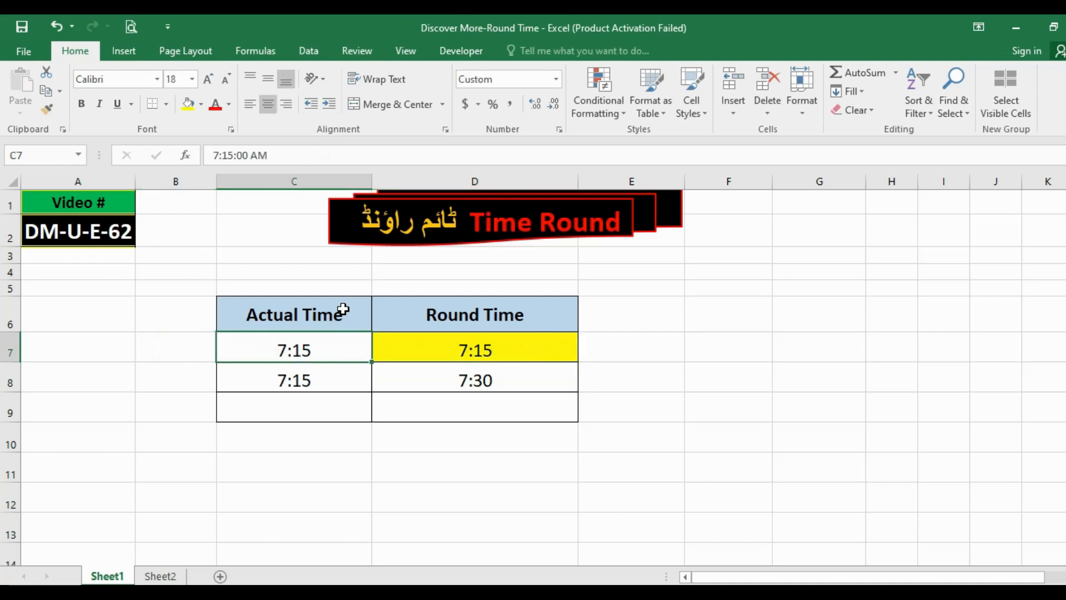
pyautogui.click(222, 155)
pyautogui.press('Delete')
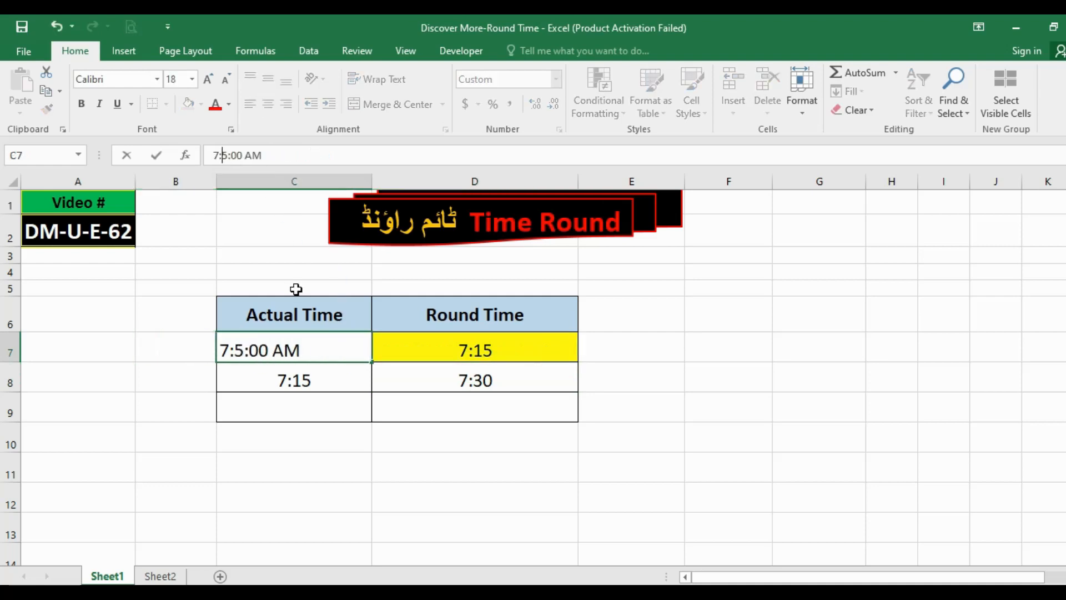
pyautogui.press('Delete')
pyautogui.write('07')
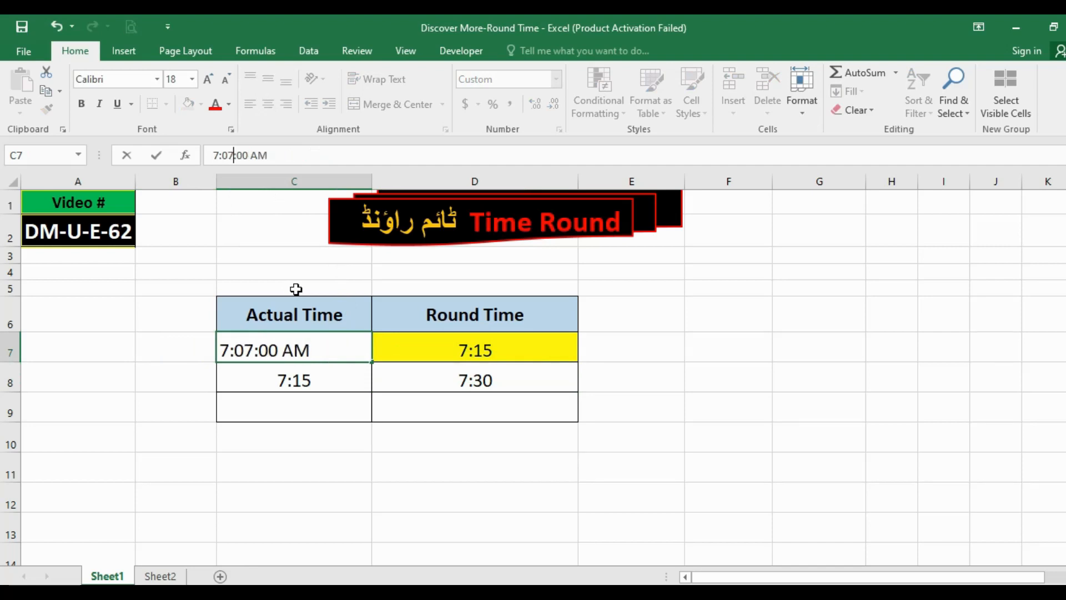
pyautogui.hotkey('ctrl', 'Return')
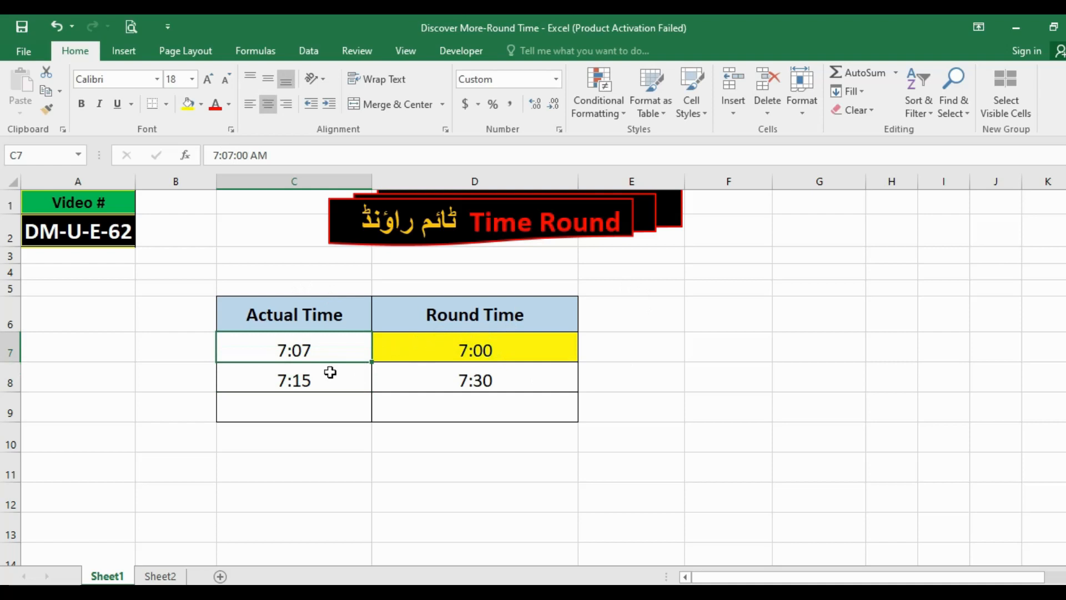
# Change the actual time in C7 to 7:08 and check the rounded time in D7
pyautogui.click(227, 156)
pyautogui.press('Delete')
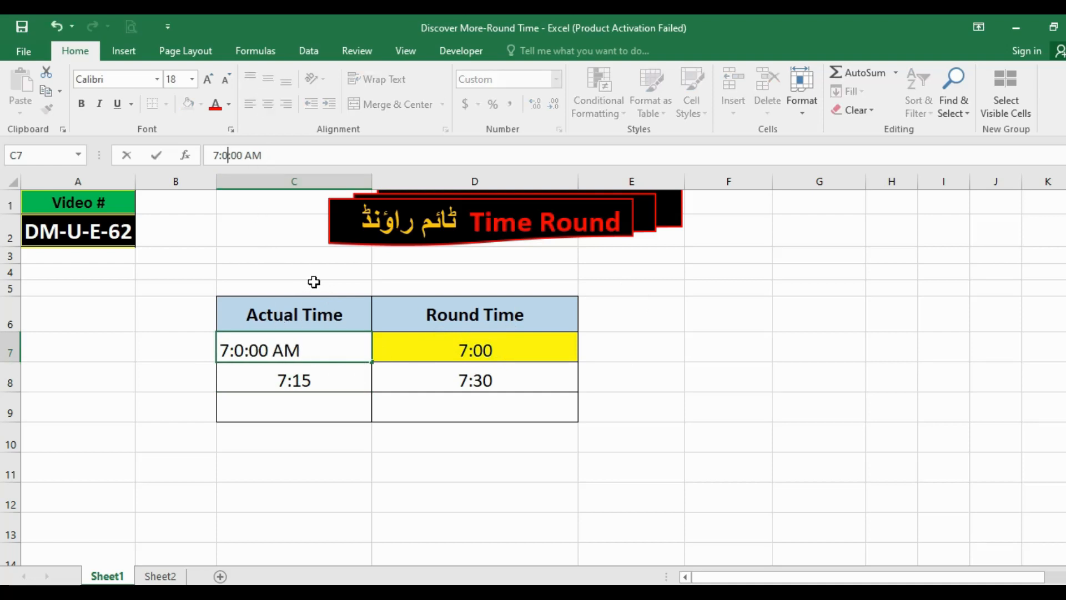
pyautogui.write('8')
pyautogui.press('Return')
pyautogui.press('Up')
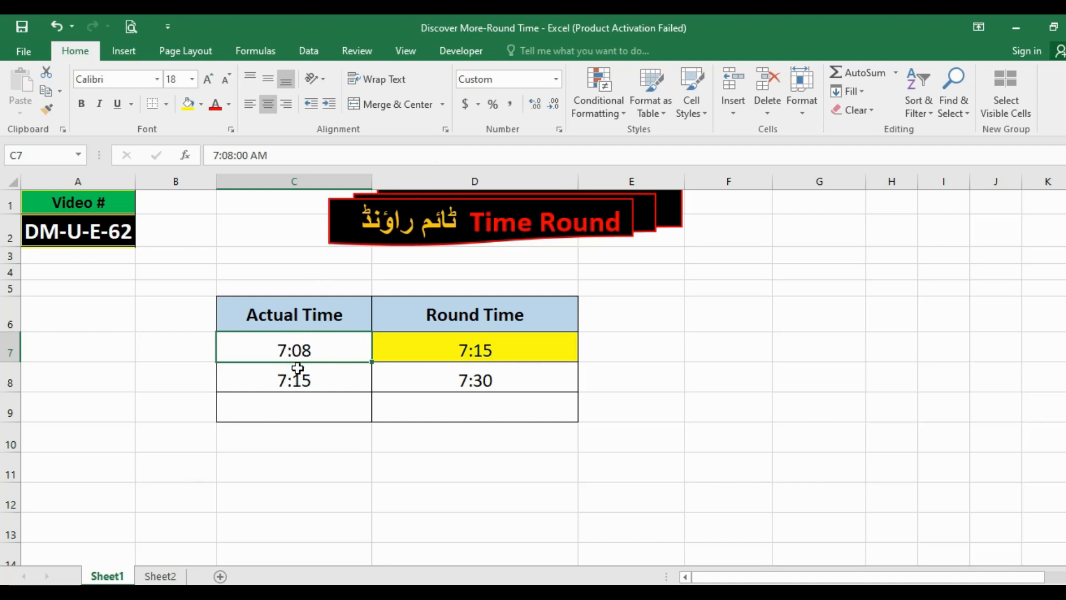
# Set the actual time in C7 back to 7:07 and check the 15-minute rounding formula in D7
pyautogui.click(478, 348)
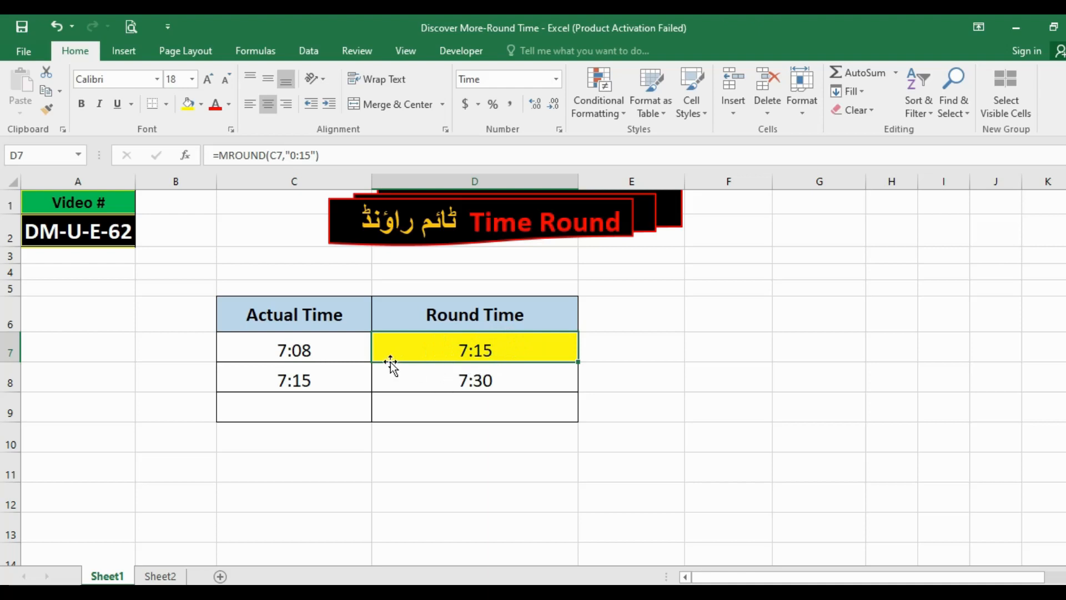
pyautogui.click(294, 350)
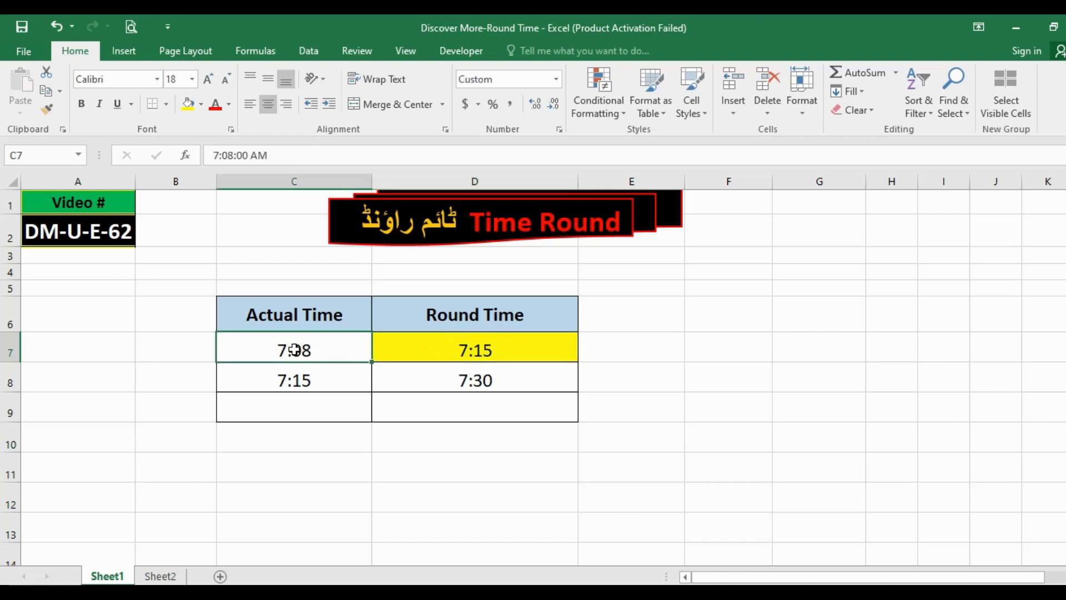
pyautogui.click(228, 156)
pyautogui.press('Delete')
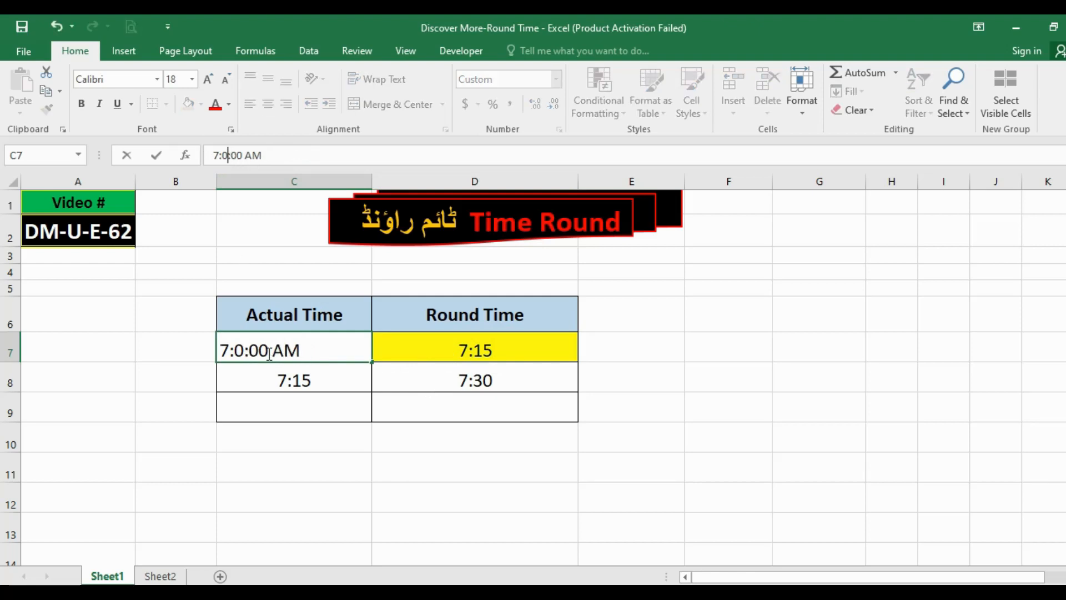
pyautogui.write('7')
pyautogui.press('Return')
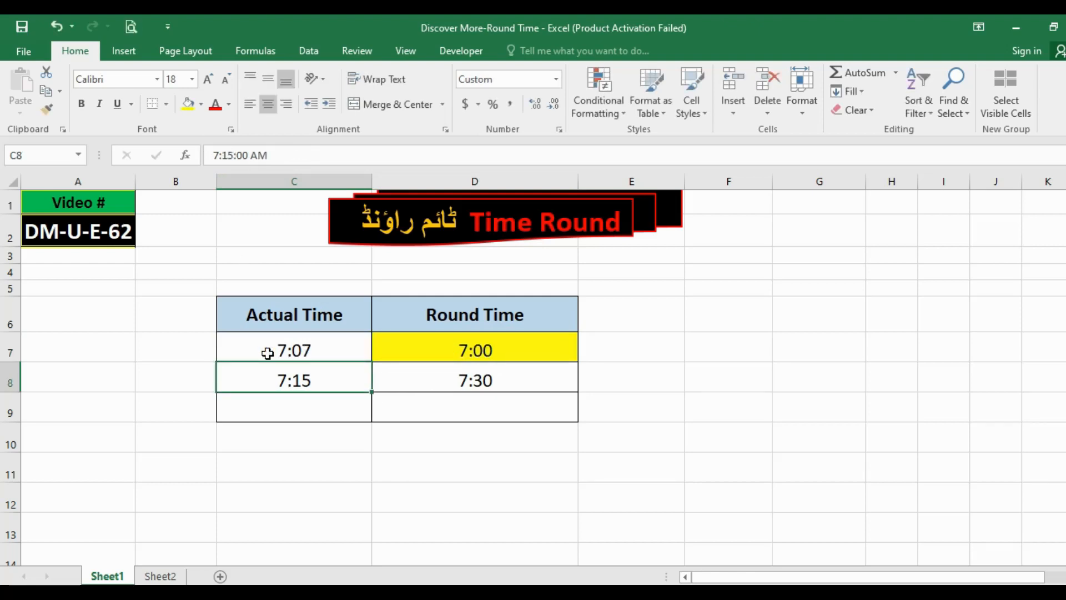
pyautogui.click(267, 353)
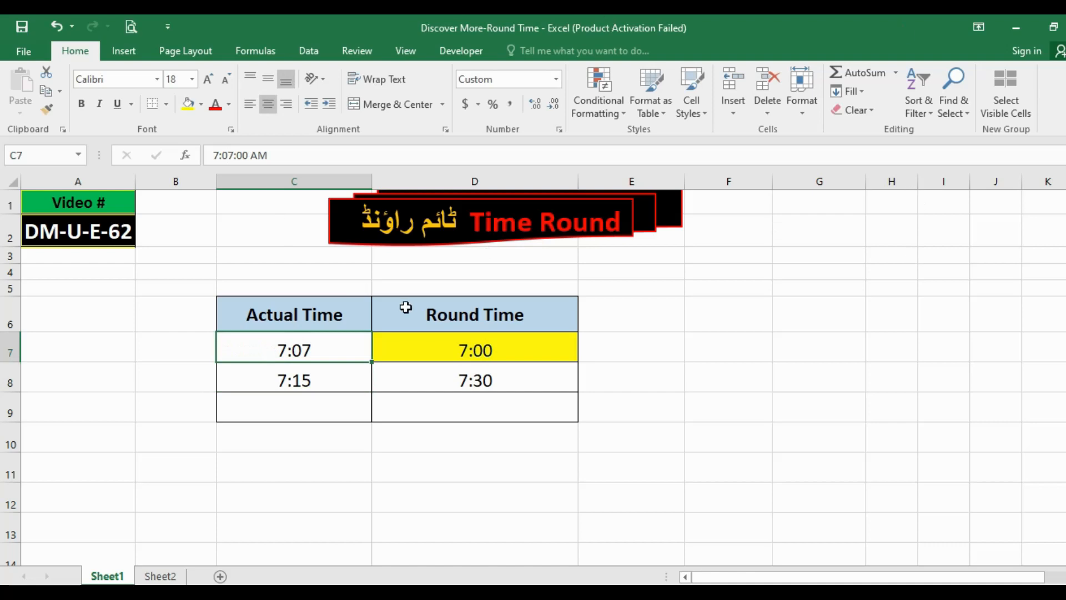
pyautogui.click(431, 340)
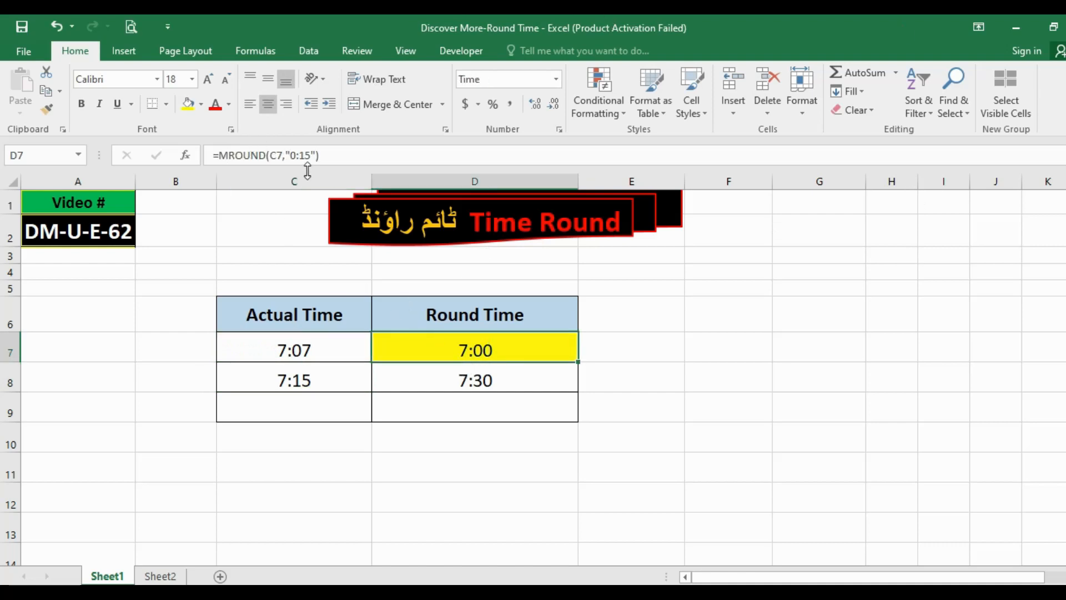
pyautogui.click(429, 372)
pyautogui.click(430, 352)
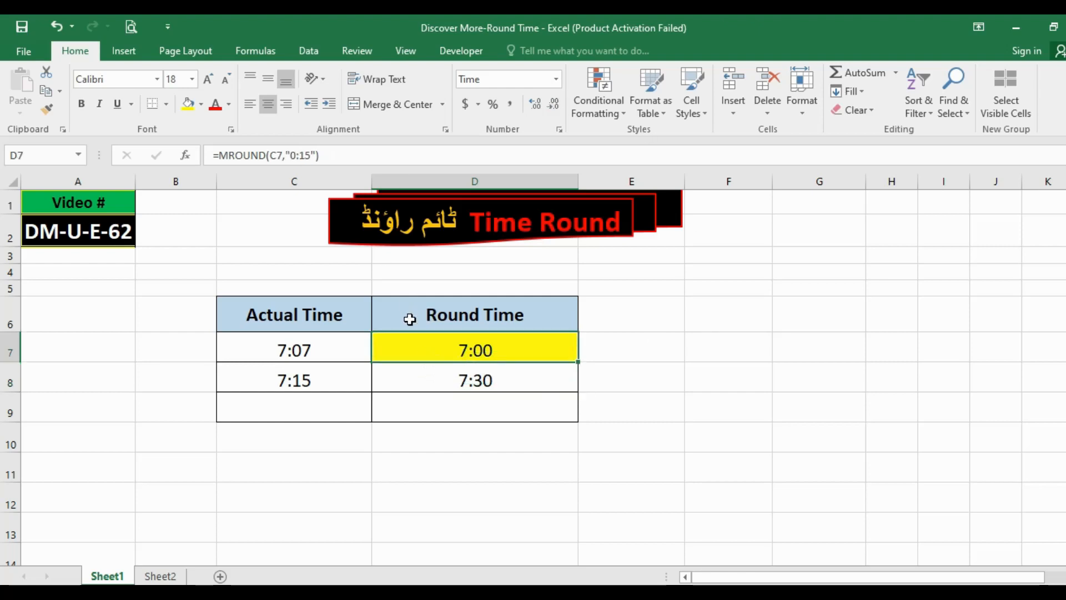
pyautogui.click(293, 154)
pyautogui.press('Escape')
pyautogui.click(292, 155)
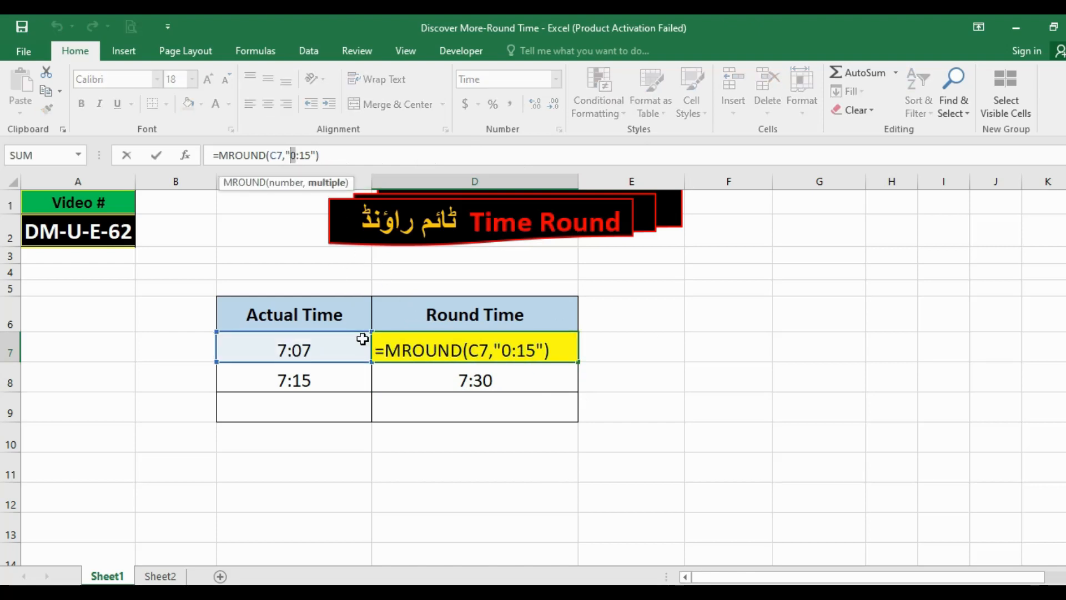
pyautogui.press('Delete')
pyautogui.press('Delete')
pyautogui.press('Delete')
pyautogui.press('Delete')
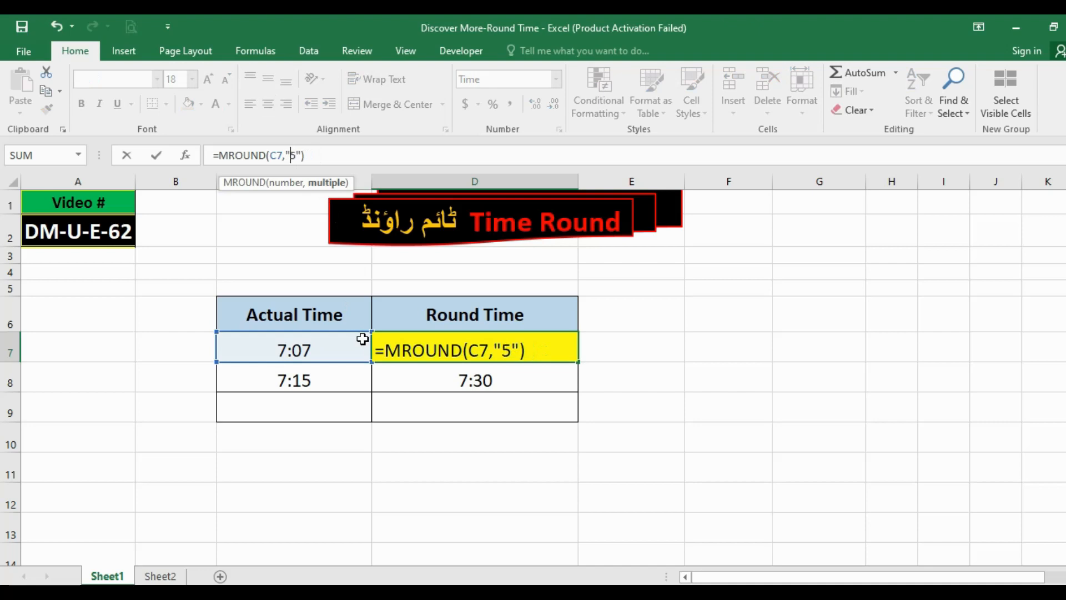
pyautogui.write('60')
pyautogui.press('Left')
pyautogui.write(');')
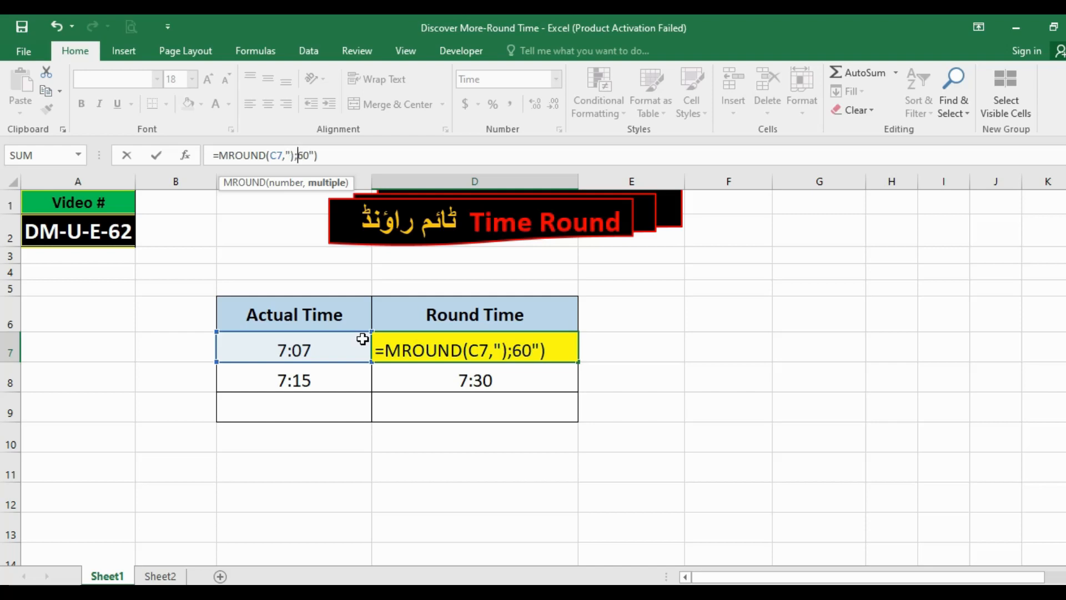
pyautogui.press('BackSpace')
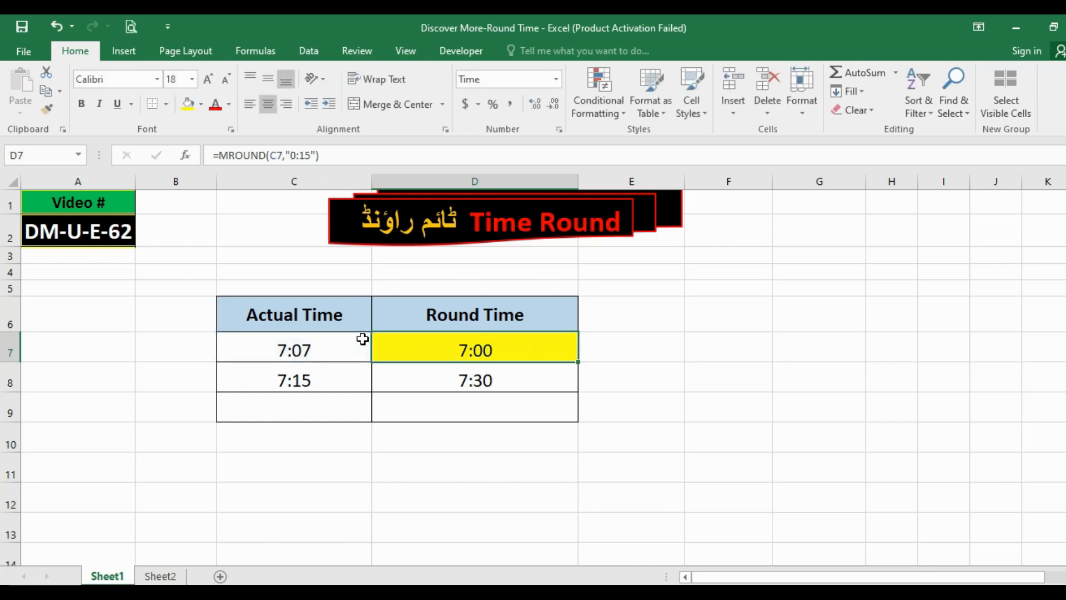
# Change the rounding multiple in D7's MROUND formula to "0:60" for rounding to the nearest hour
pyautogui.click(299, 155)
pyautogui.press('Delete')
pyautogui.press('Delete')
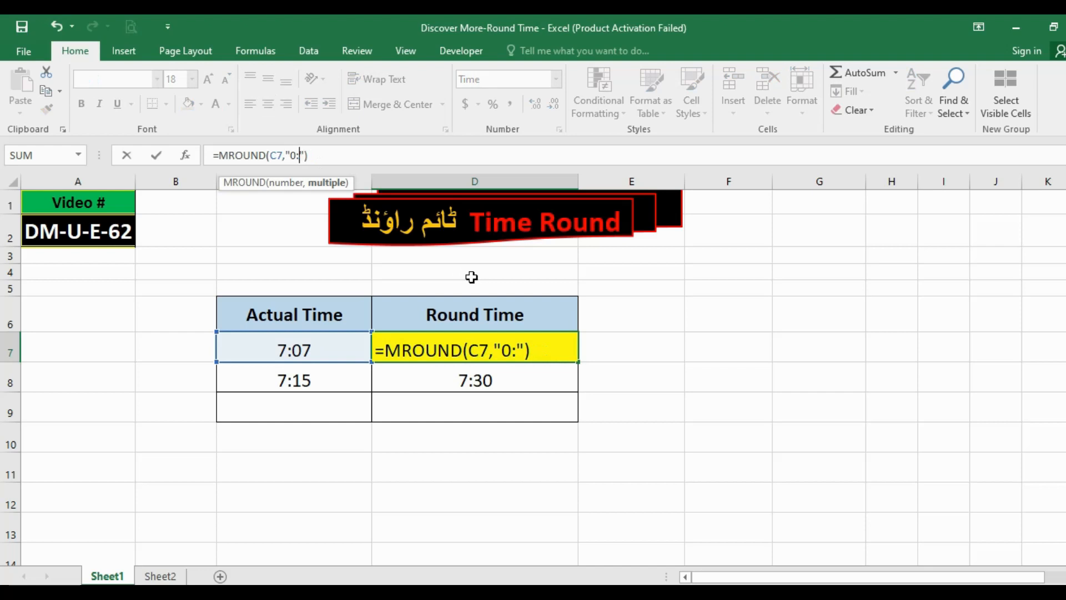
pyautogui.write('60')
pyautogui.hotkey('ctrl', 'Return')
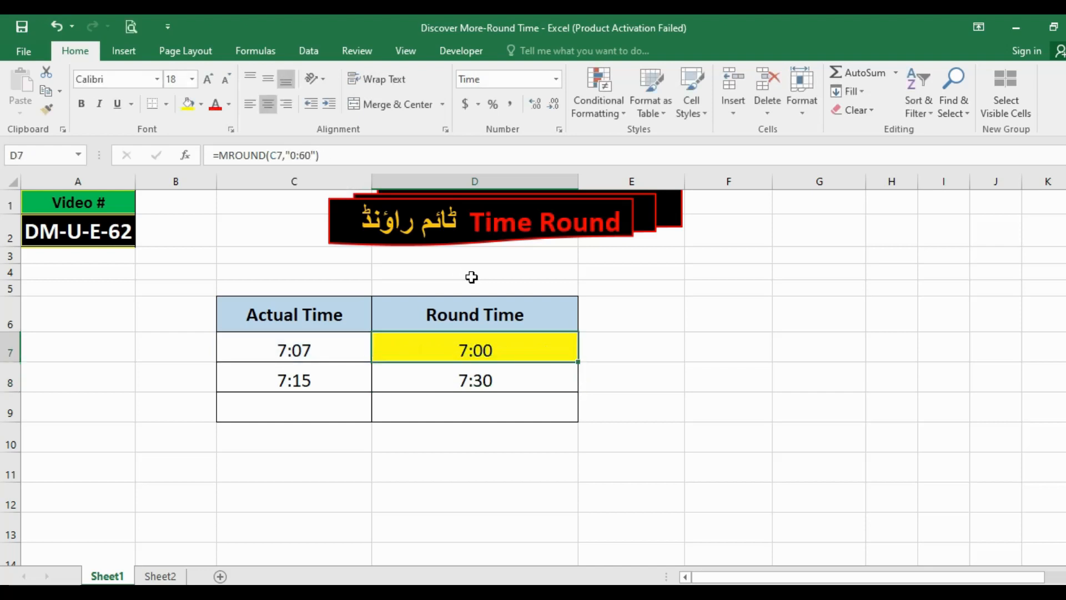
# Set the actual time in C7 to 7:29 to test the 60-minute rounding
pyautogui.press('Left')
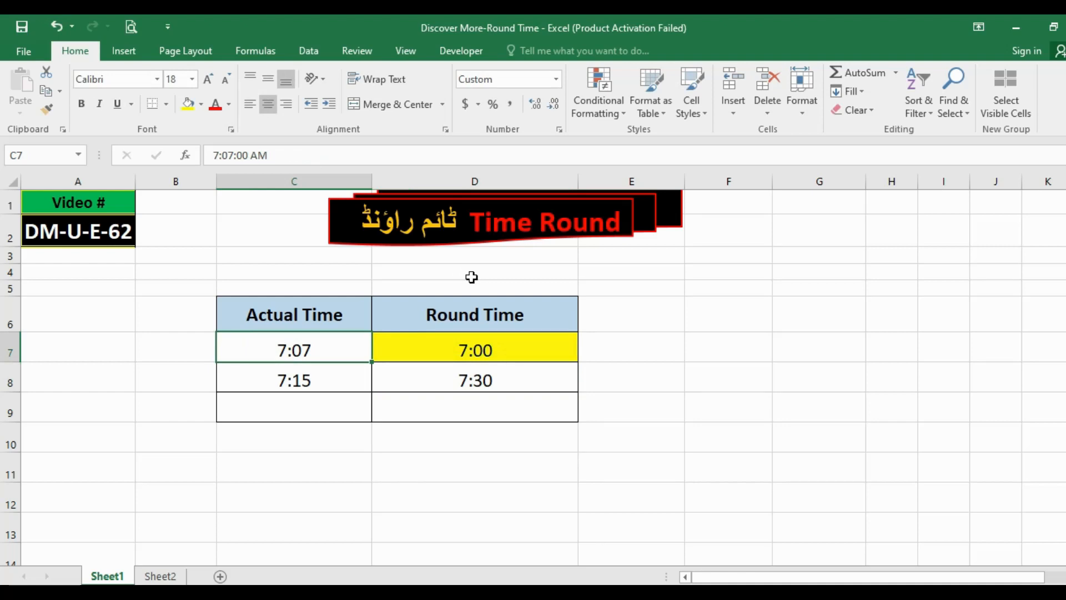
pyautogui.write('7:2')
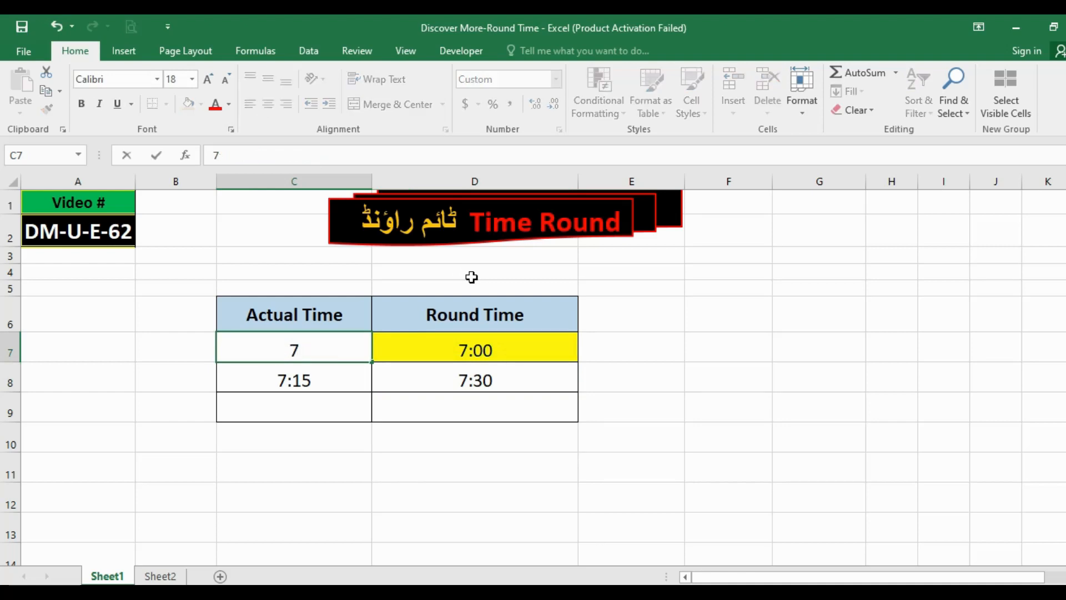
pyautogui.write('9')
pyautogui.press('Return')
pyautogui.press('Up')
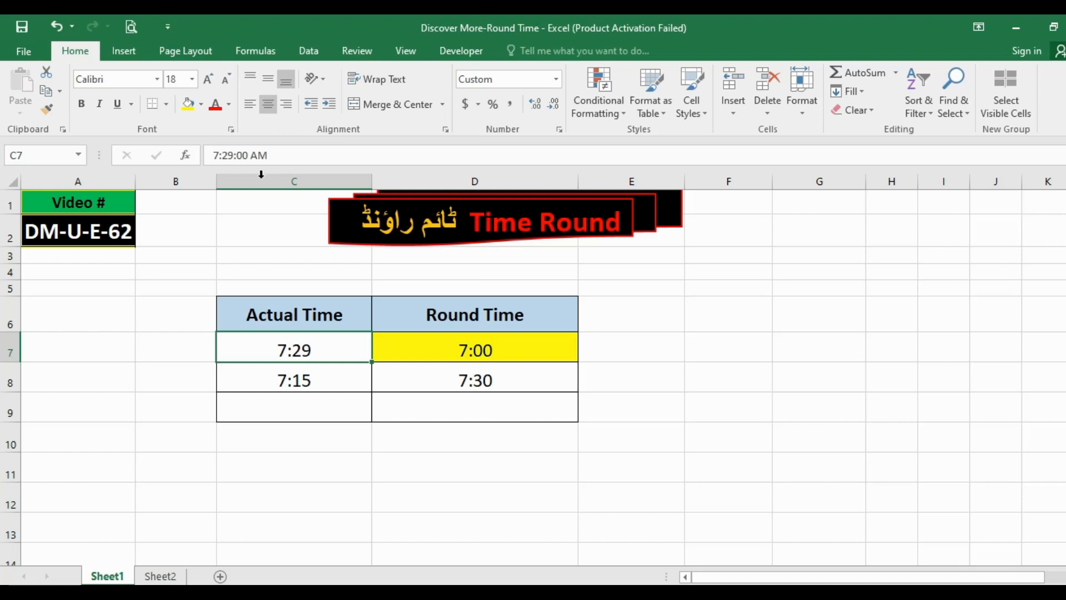
# Change the actual time in C7 to 7:30 and review the 60-minute MROUND formula in D7
pyautogui.click(227, 155)
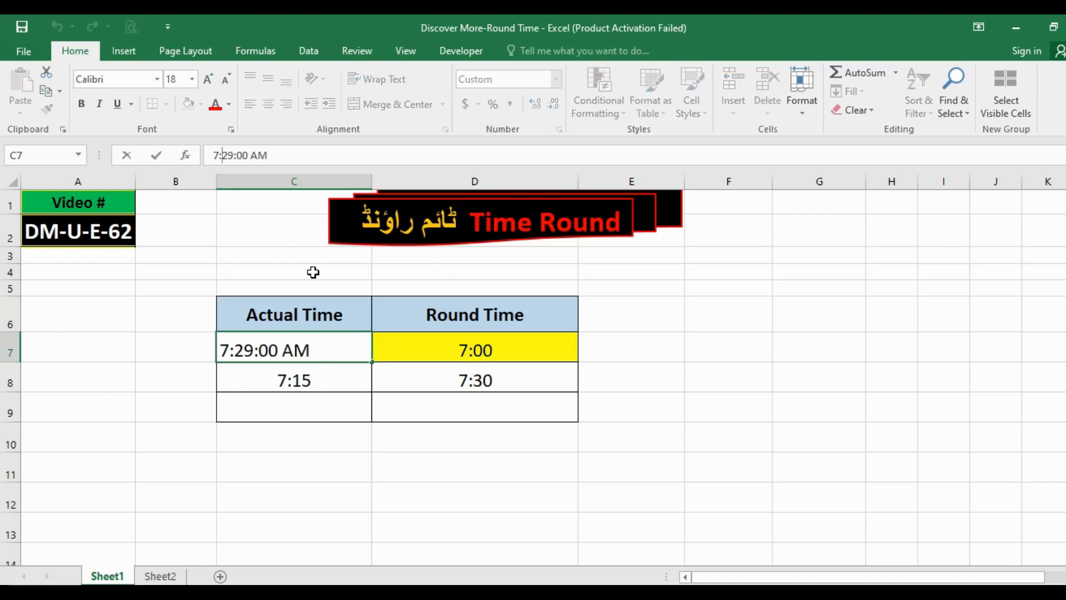
pyautogui.press('Delete')
pyautogui.press('Delete')
pyautogui.write('30')
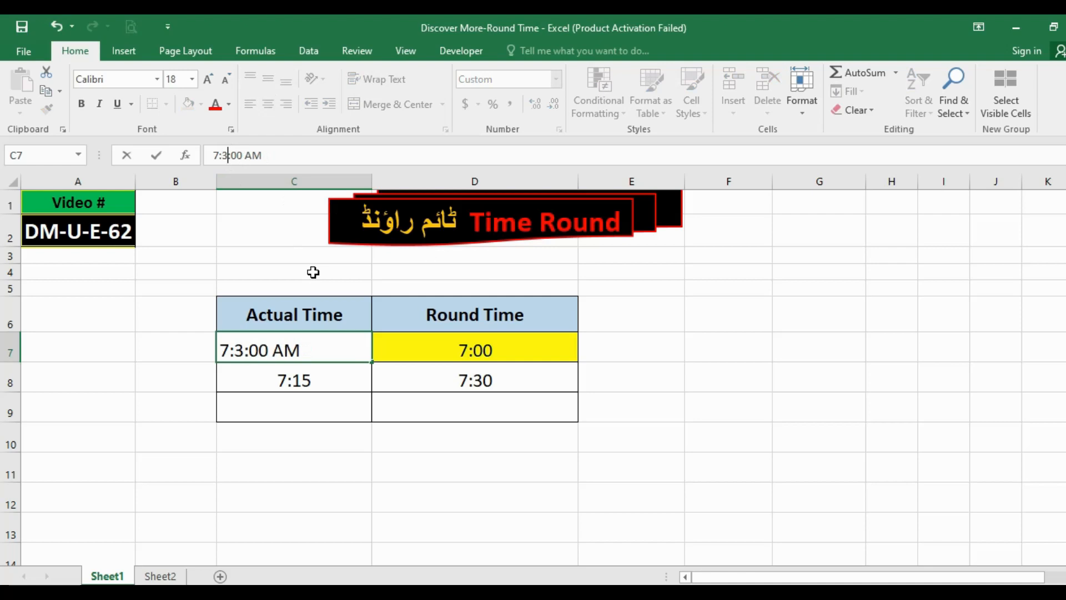
pyautogui.press('Return')
pyautogui.press('Up')
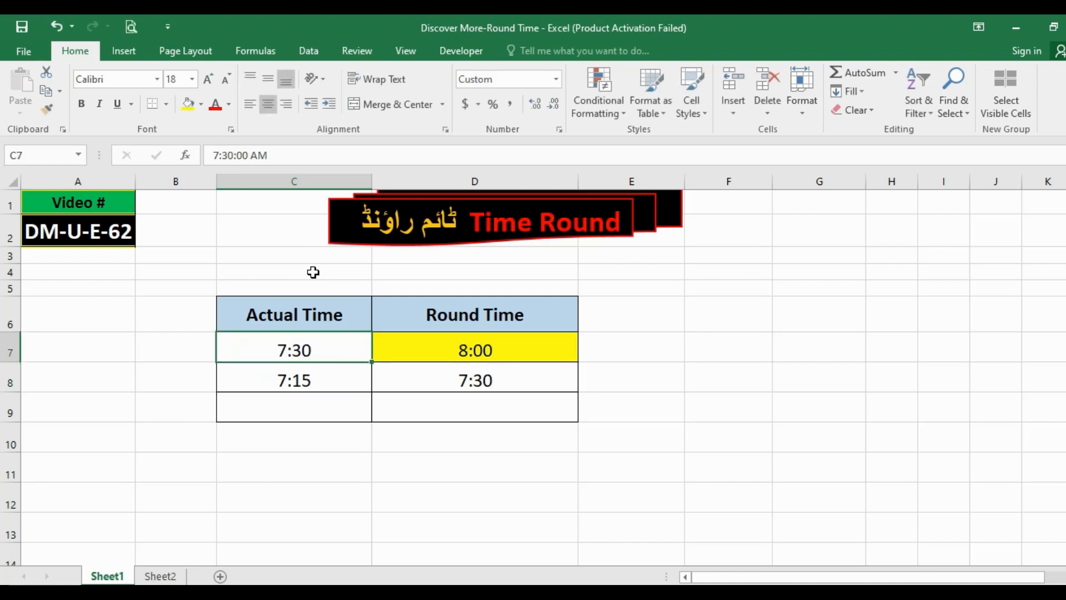
pyautogui.click(469, 347)
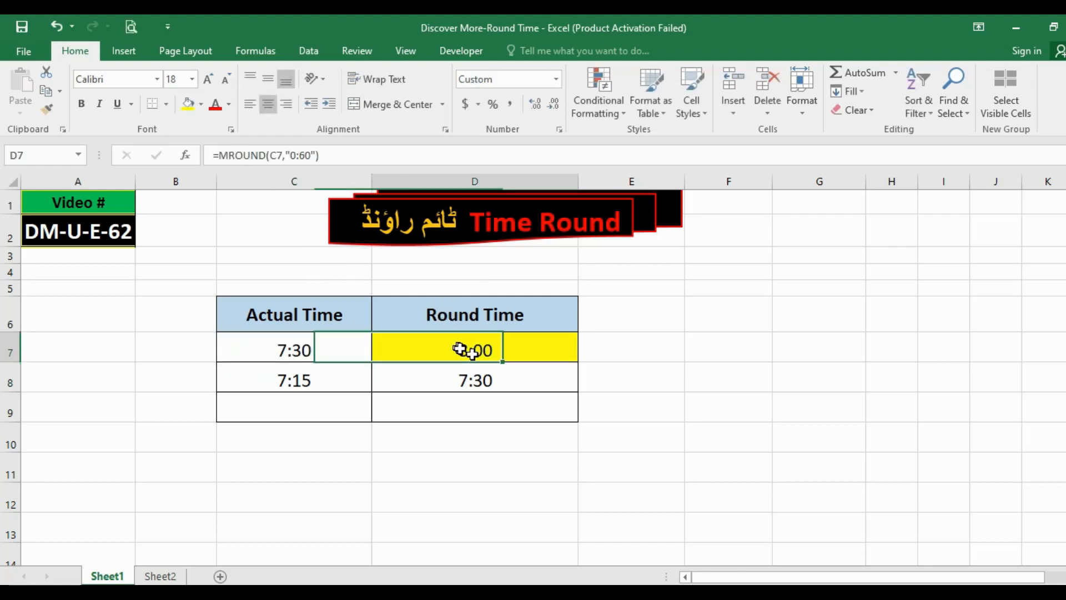
pyautogui.click(343, 155)
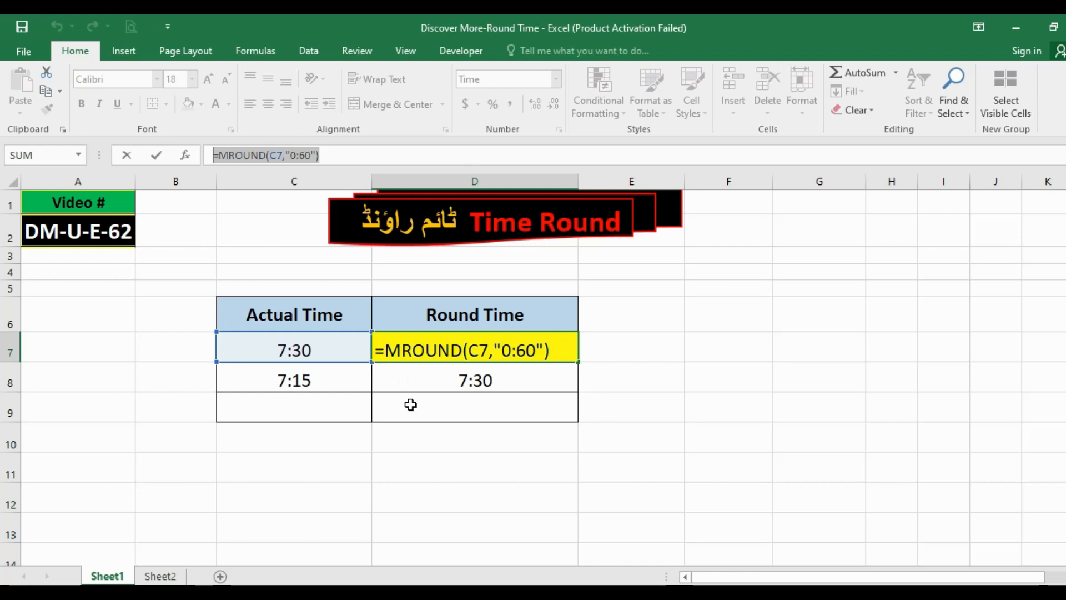
pyautogui.hotkey('ctrl', 'Return')
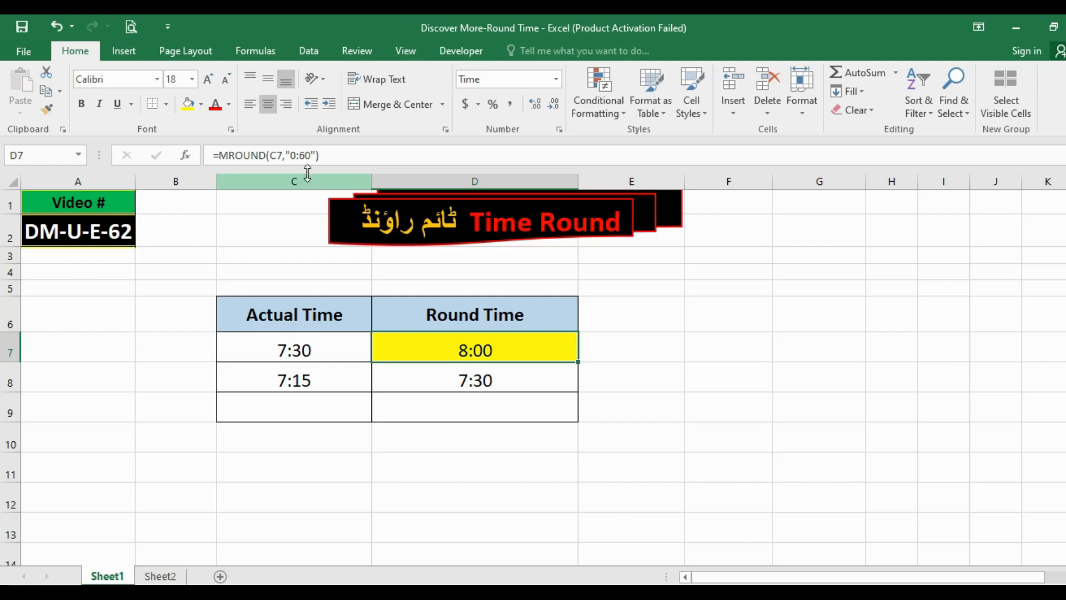
# Change the rounding multiple in D7's MROUND formula to "0:30" for rounding to 30 minutes
pyautogui.click(299, 155)
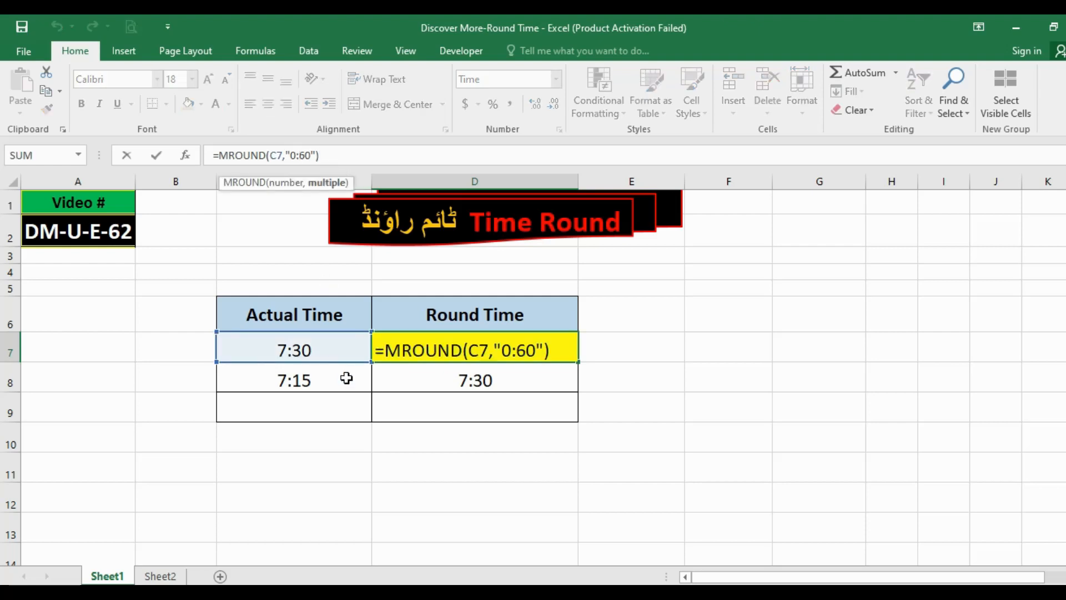
pyautogui.press('Delete')
pyautogui.write('3')
pyautogui.press('Return')
pyautogui.press('Up')
pyautogui.press('Left')
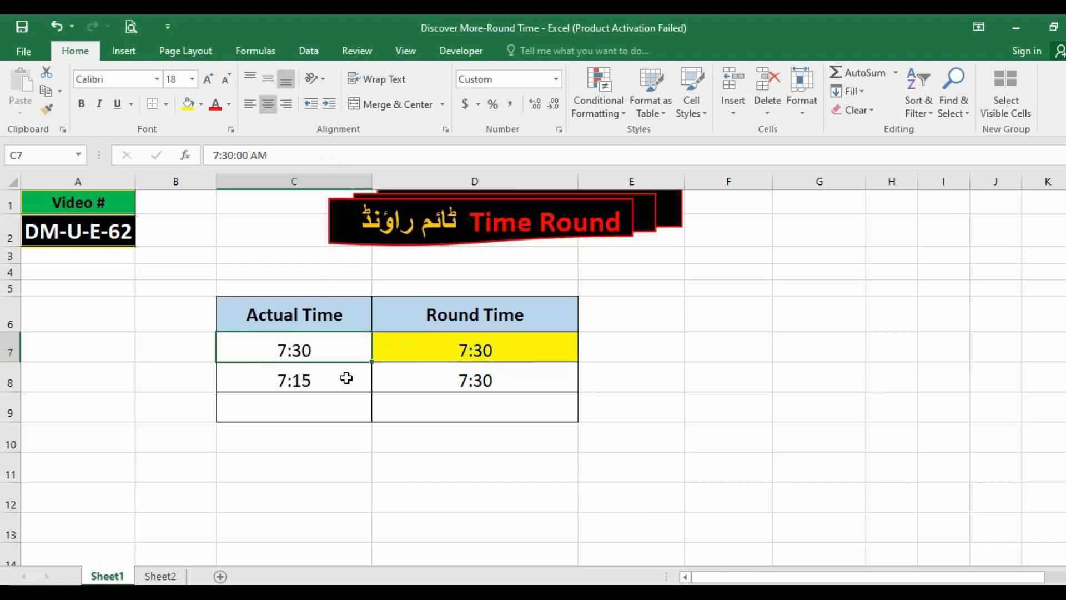
# Set the actual time in C7 to 7:15 to test the 30-minute rounding
pyautogui.click(226, 156)
pyautogui.click(224, 155)
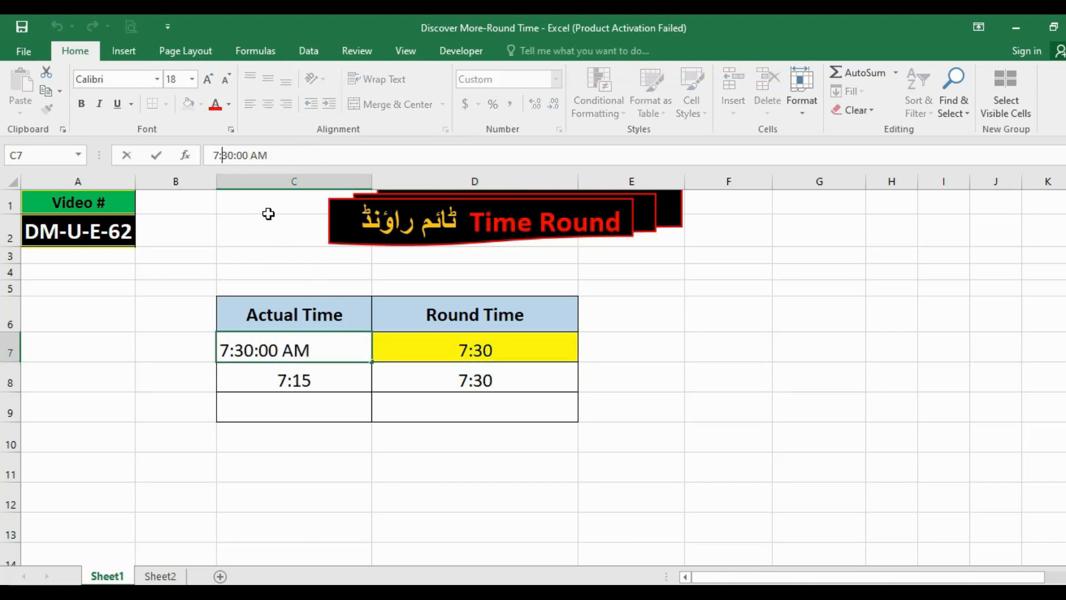
pyautogui.press('Delete')
pyautogui.press('Delete')
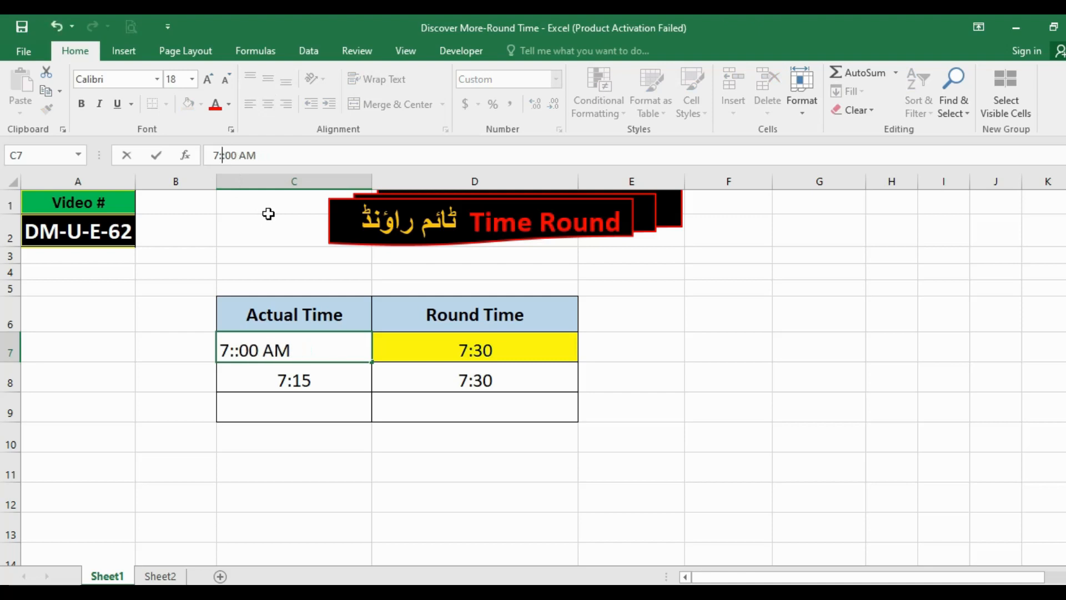
pyautogui.write('15')
pyautogui.press('Return')
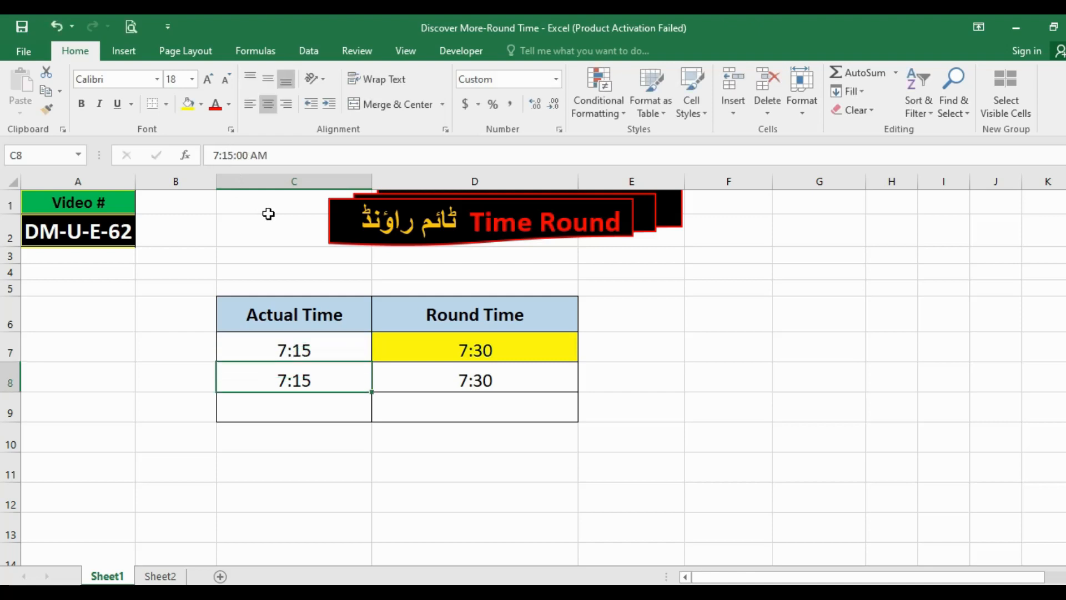
pyautogui.press('Up')
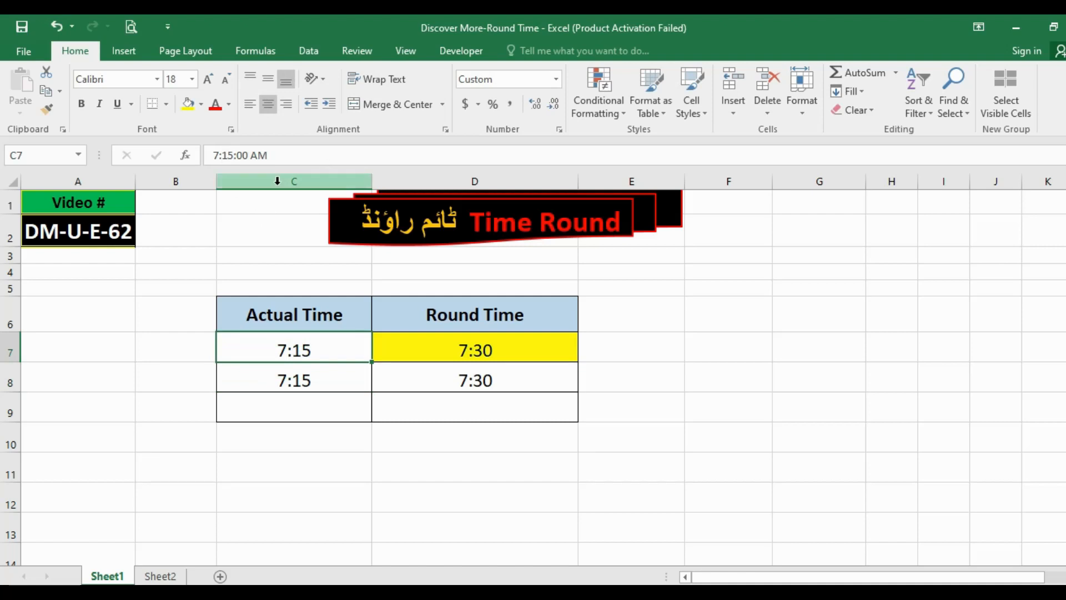
# Change the actual time in C7 to 7:14 and check the rounding formula in D7
pyautogui.click(228, 156)
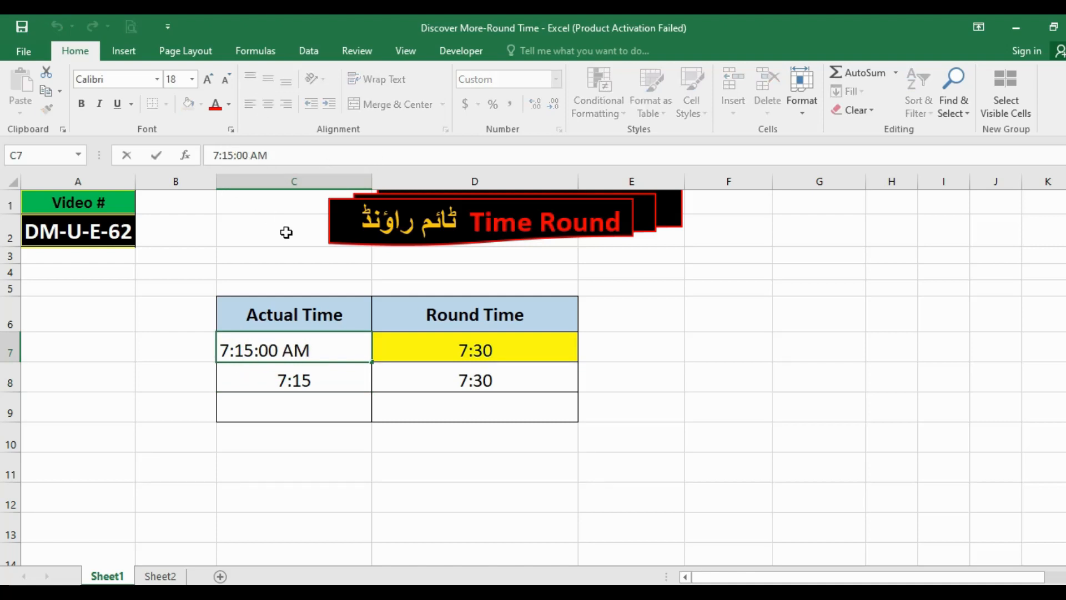
pyautogui.press('Delete')
pyautogui.write('4')
pyautogui.press('Return')
pyautogui.press('Up')
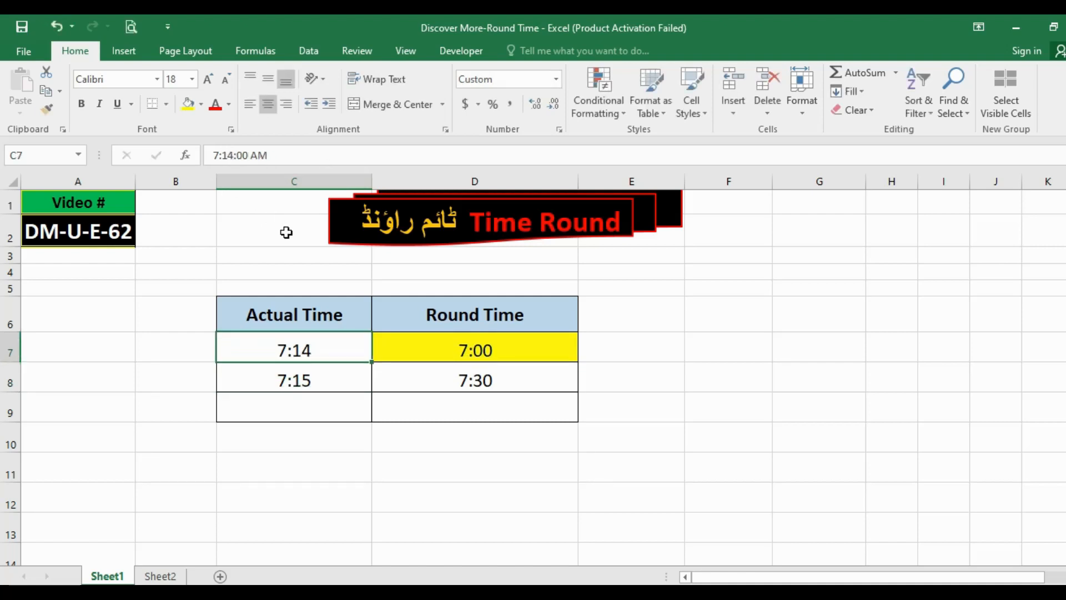
pyautogui.click(430, 352)
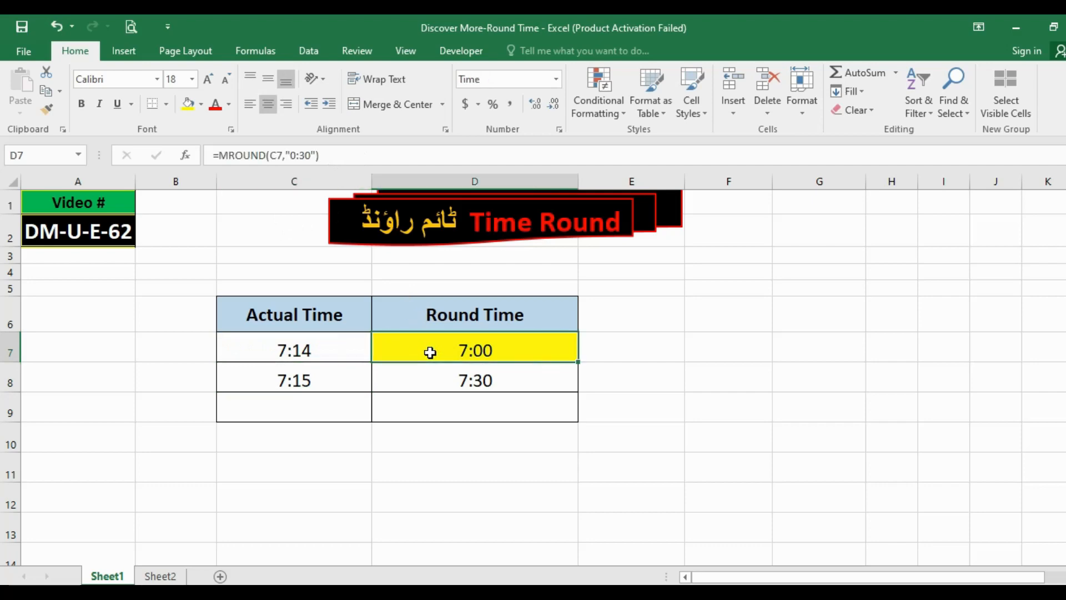